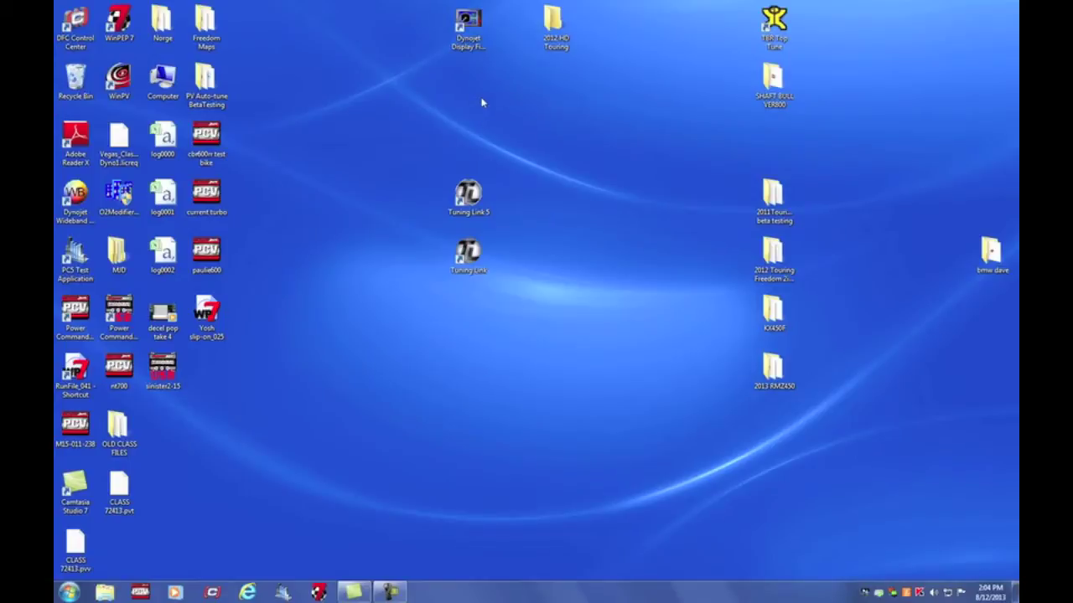
# Step: Launch Dynojet Display File Manager and select DisplayLog00 in the device's log list
pyautogui.doubleClick(470, 30)
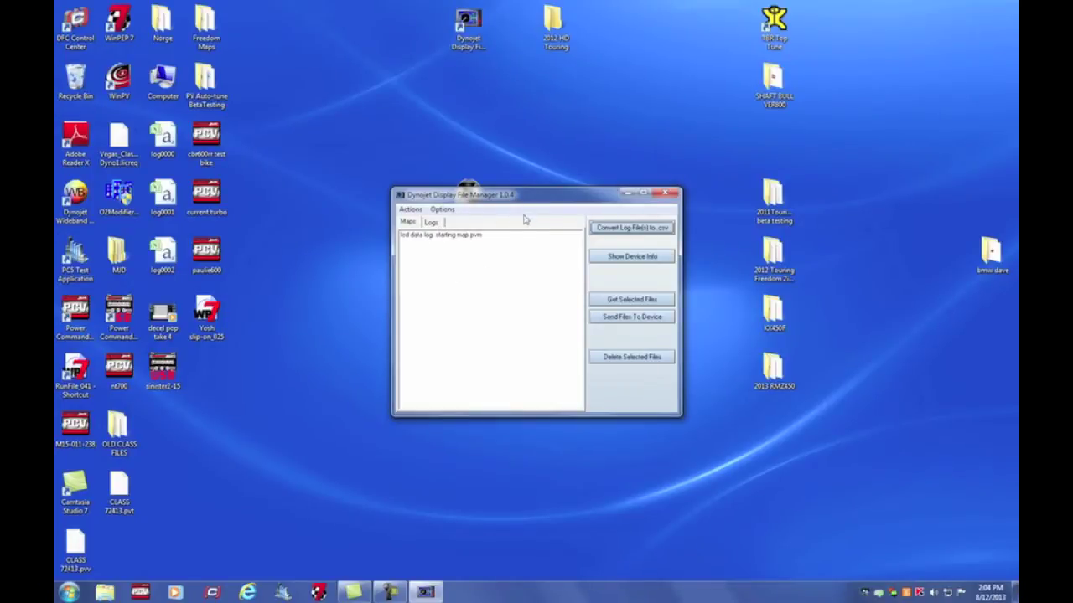
pyautogui.click(431, 223)
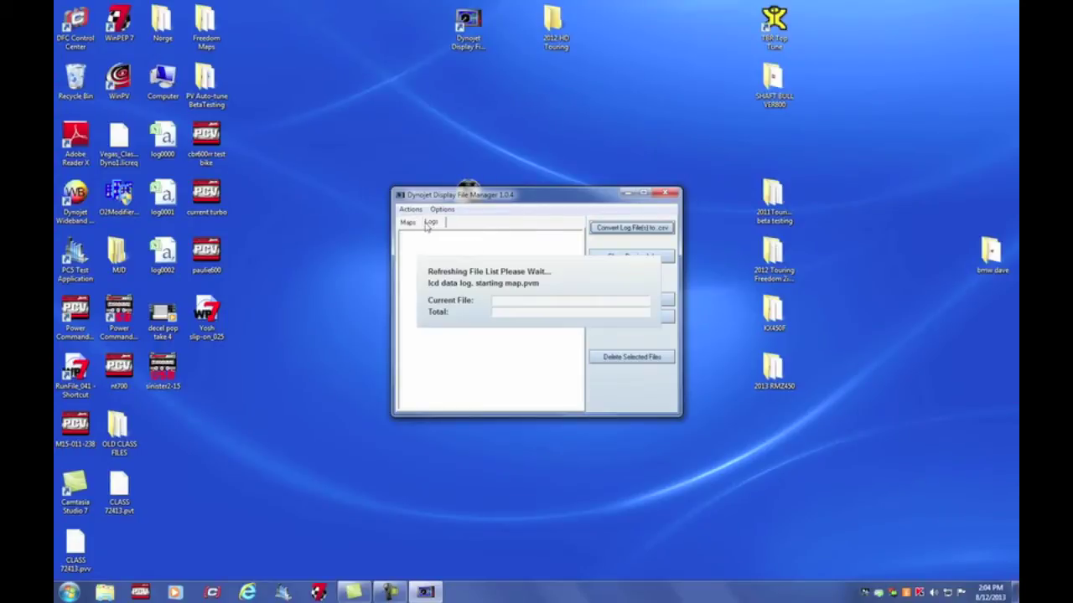
pyautogui.click(407, 222)
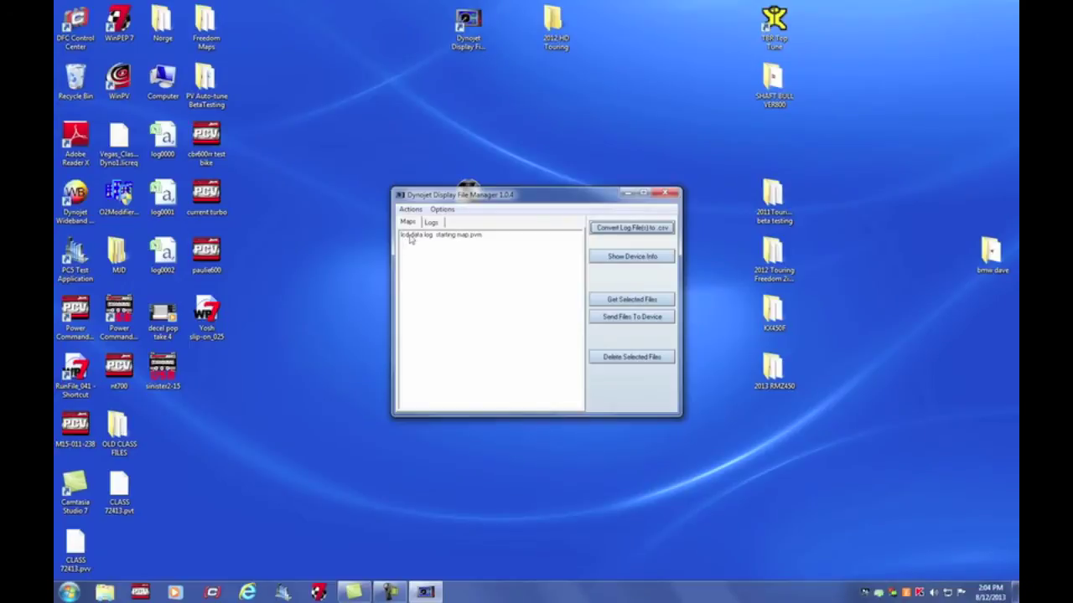
pyautogui.click(410, 236)
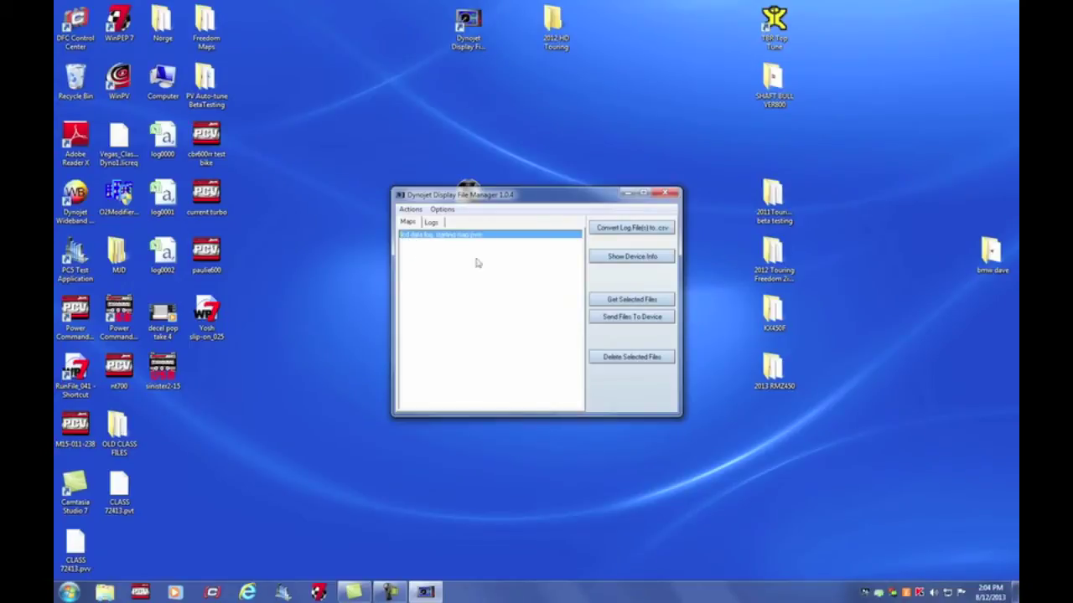
pyautogui.click(432, 223)
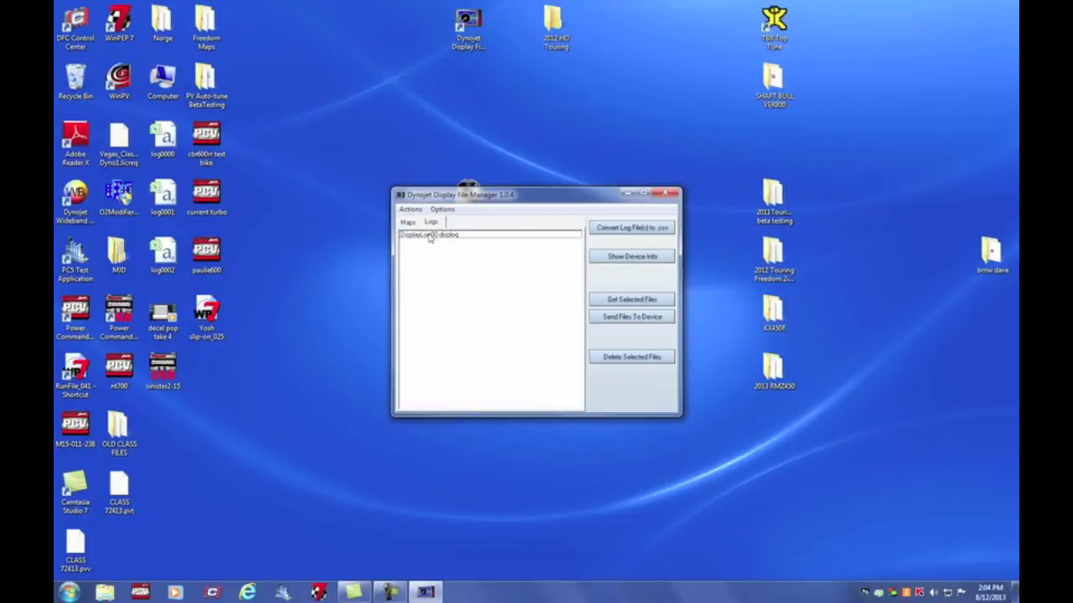
pyautogui.click(429, 235)
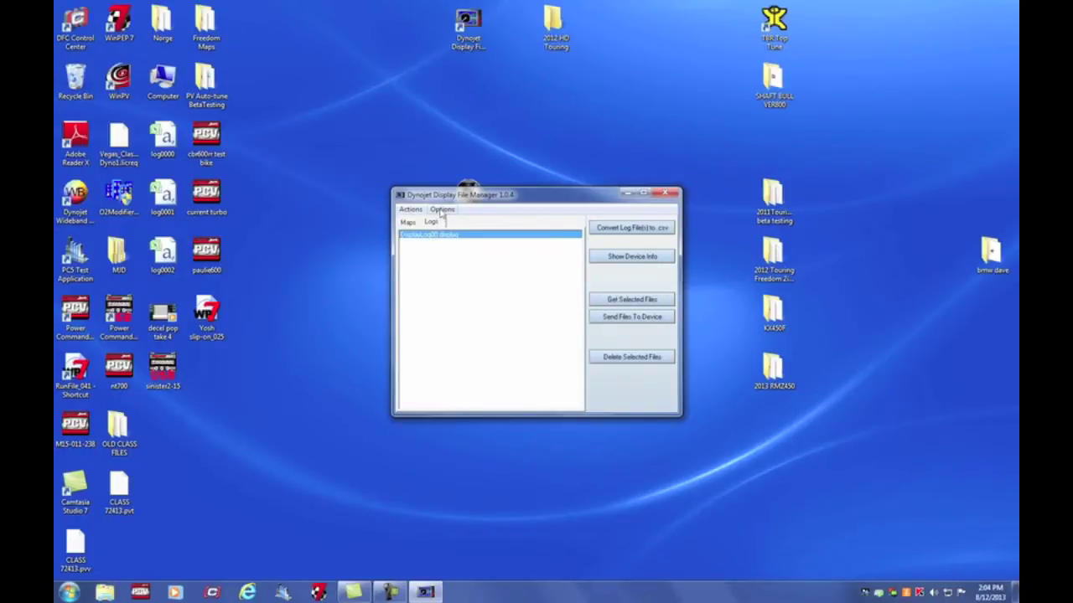
# Step: Keep the log export interval at 0.1 seconds with automatic conversion set to Yes
pyautogui.click(442, 209)
pyautogui.click(453, 223)
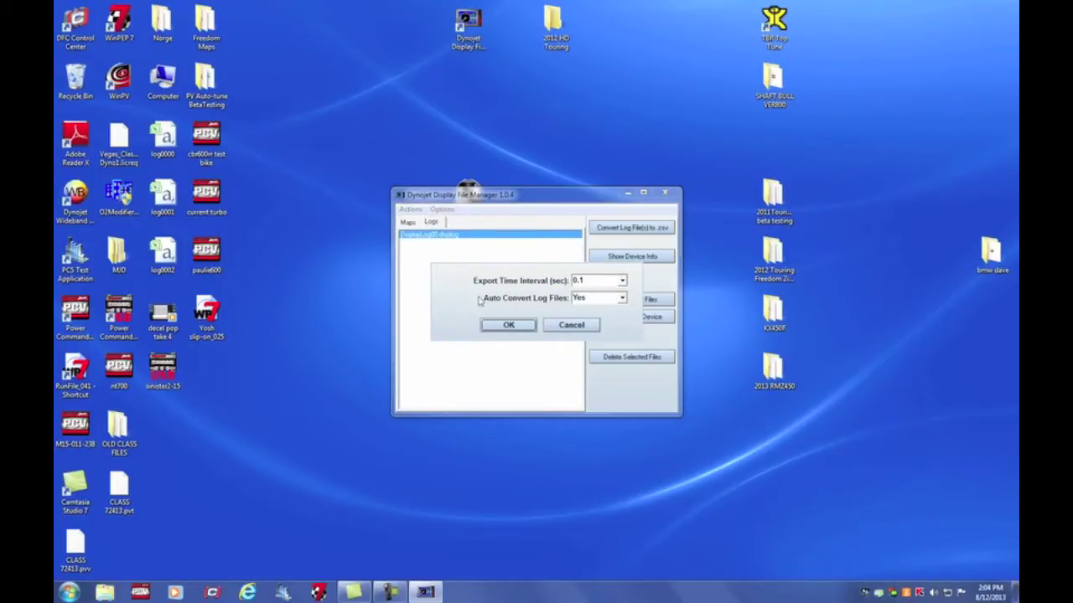
pyautogui.doubleClick(601, 280)
pyautogui.click(621, 281)
pyautogui.click(581, 292)
pyautogui.click(590, 282)
pyautogui.click(508, 326)
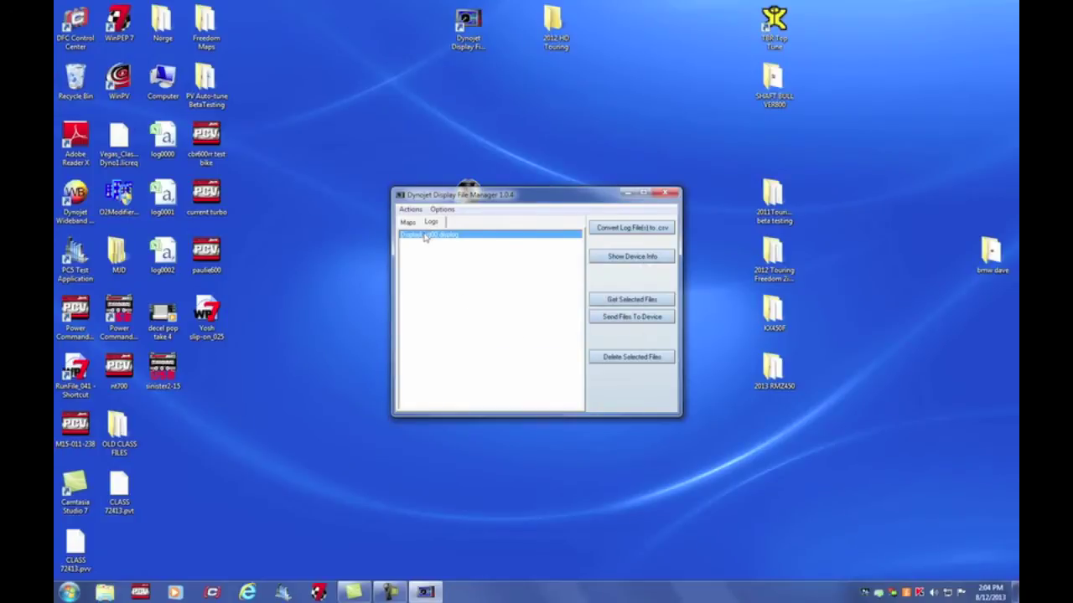
# Step: Copy the DisplayLog00 log from the device into the 2012 HD Touring folder
pyautogui.click(615, 303)
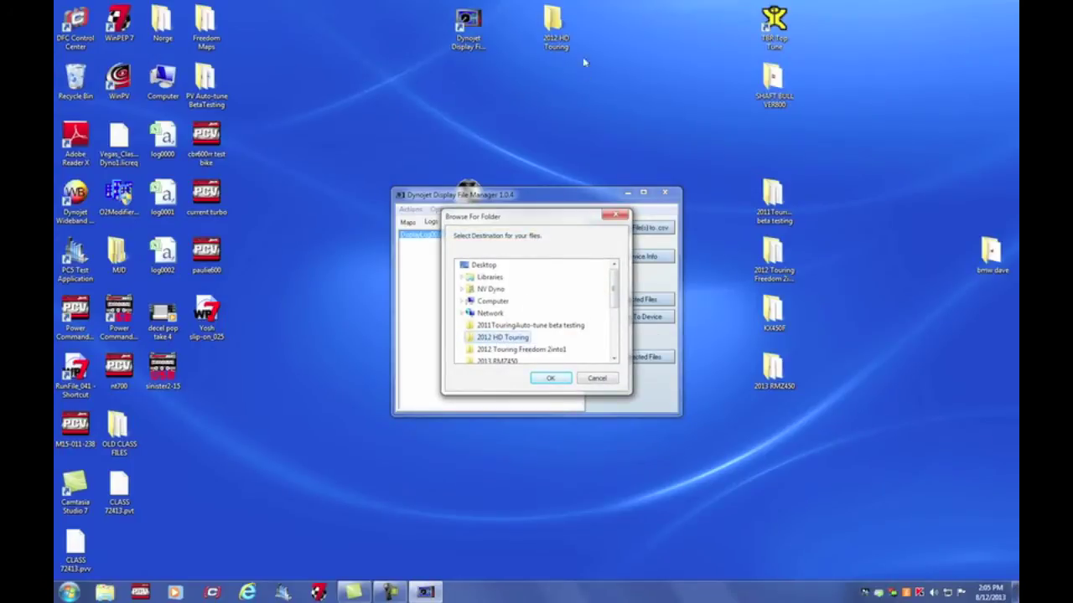
pyautogui.click(556, 29)
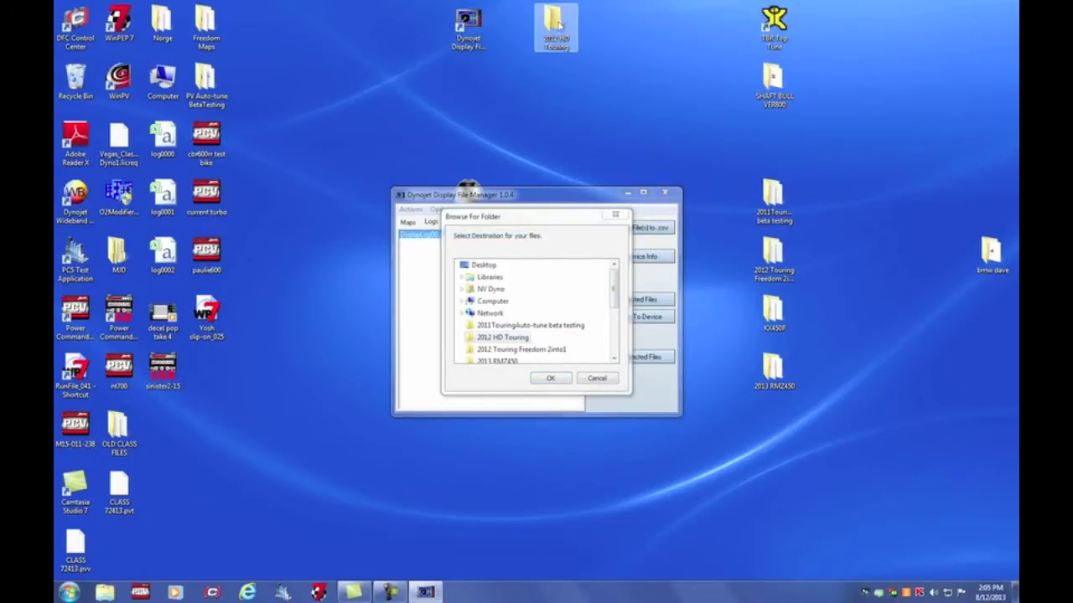
pyautogui.click(501, 339)
pyautogui.click(547, 379)
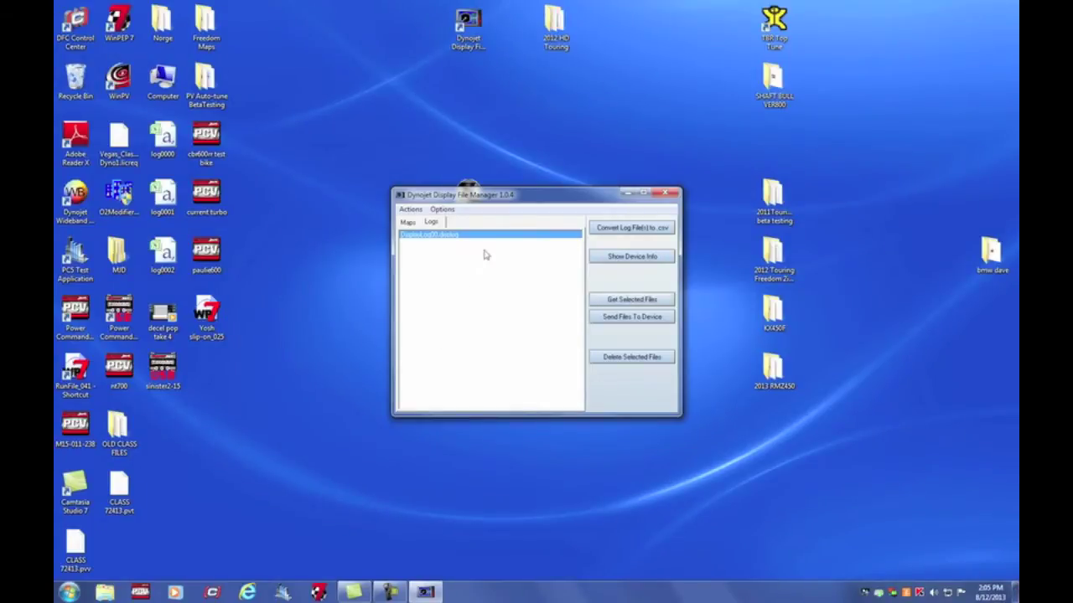
# Step: Copy the starting map file from the device into the 2012 HD Touring folder
pyautogui.click(407, 223)
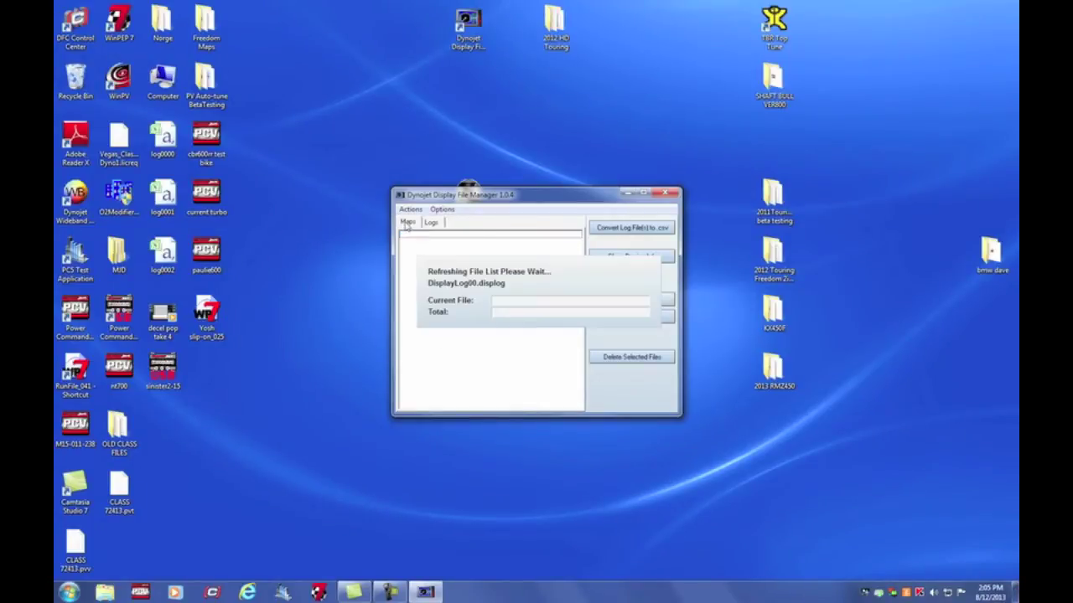
pyautogui.click(419, 237)
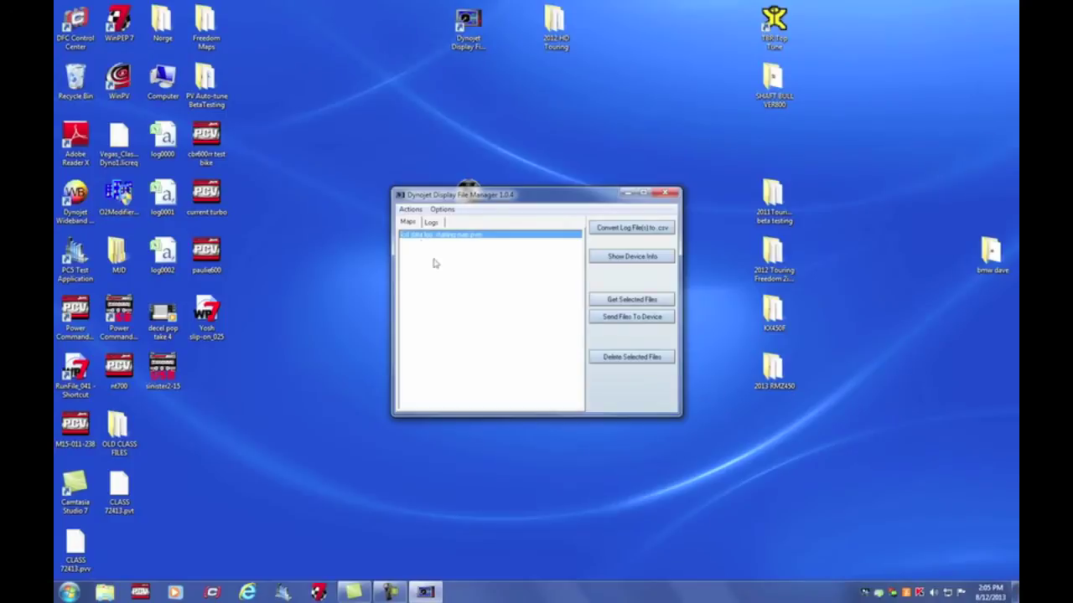
pyautogui.click(619, 300)
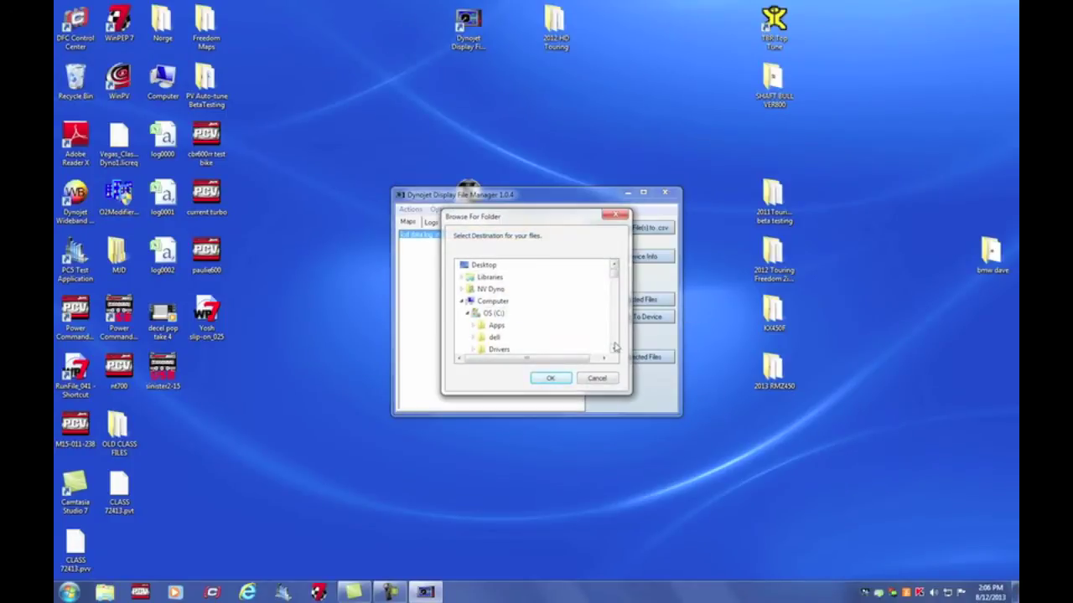
pyautogui.scroll(-10, 616, 345)
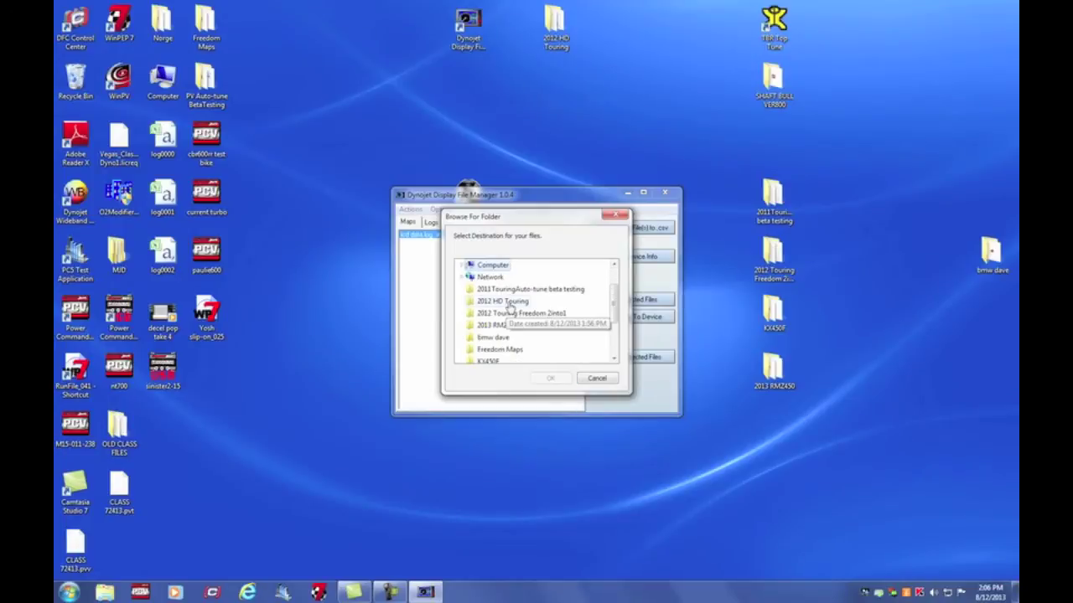
pyautogui.click(503, 301)
pyautogui.click(551, 378)
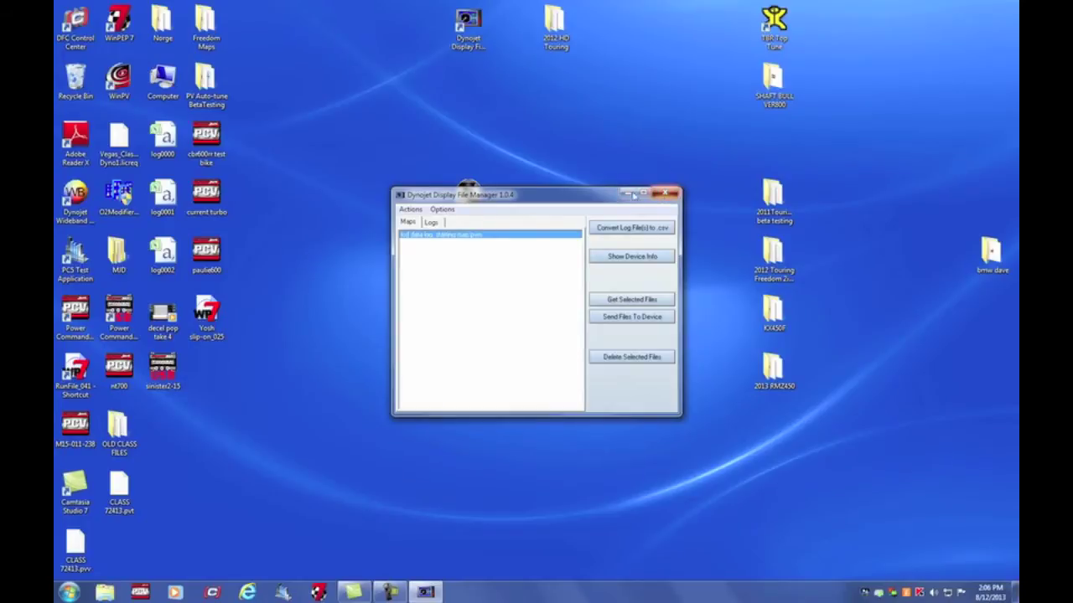
# Step: Close the File Manager and open the converted DisplayLog00 CSV from 2012 HD Touring
pyautogui.click(661, 194)
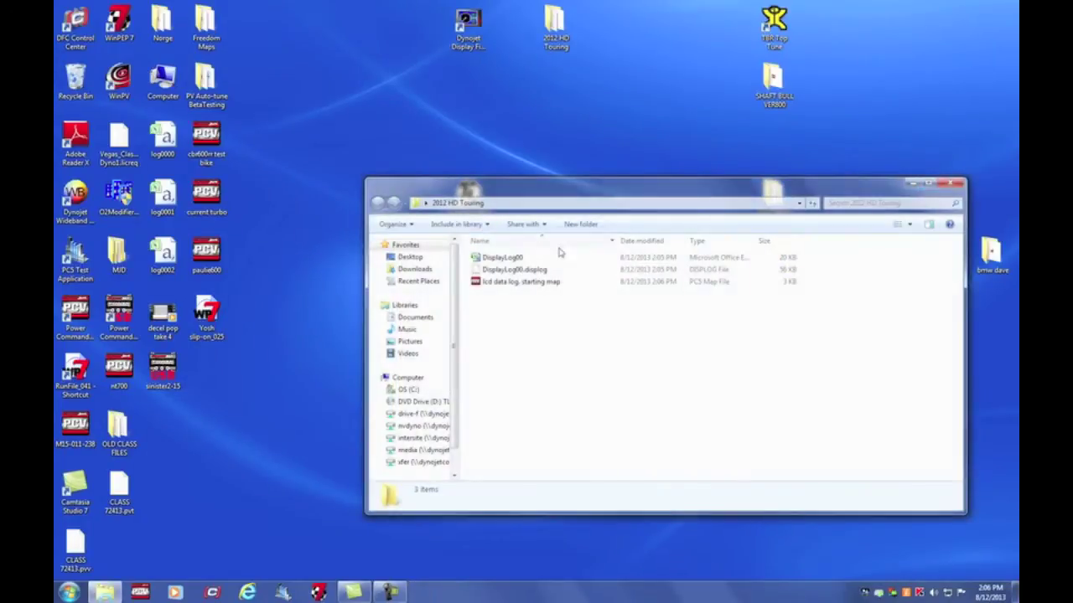
pyautogui.click(496, 271)
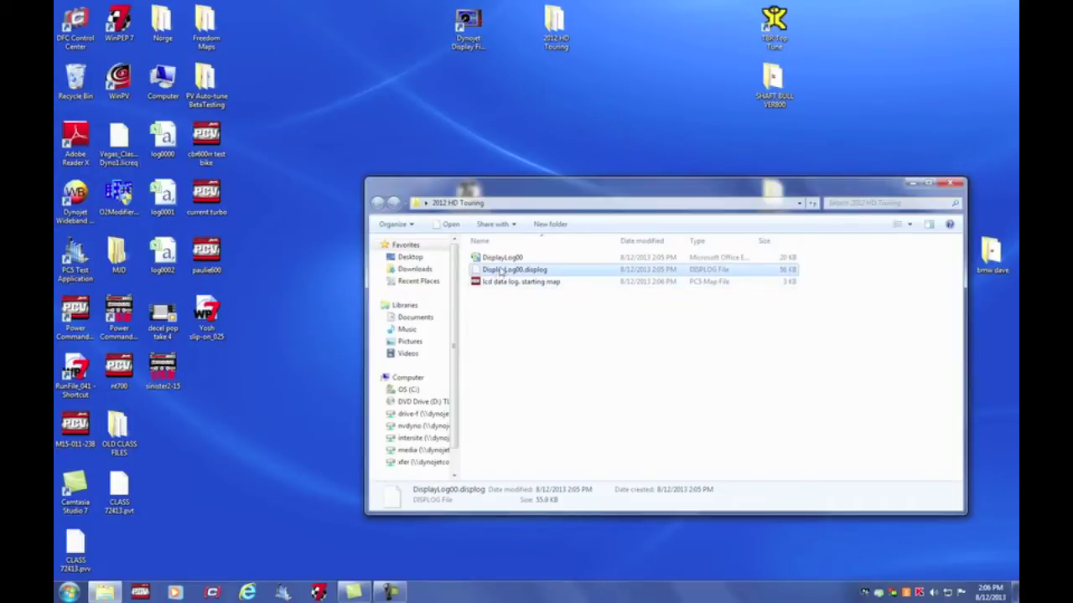
pyautogui.click(497, 259)
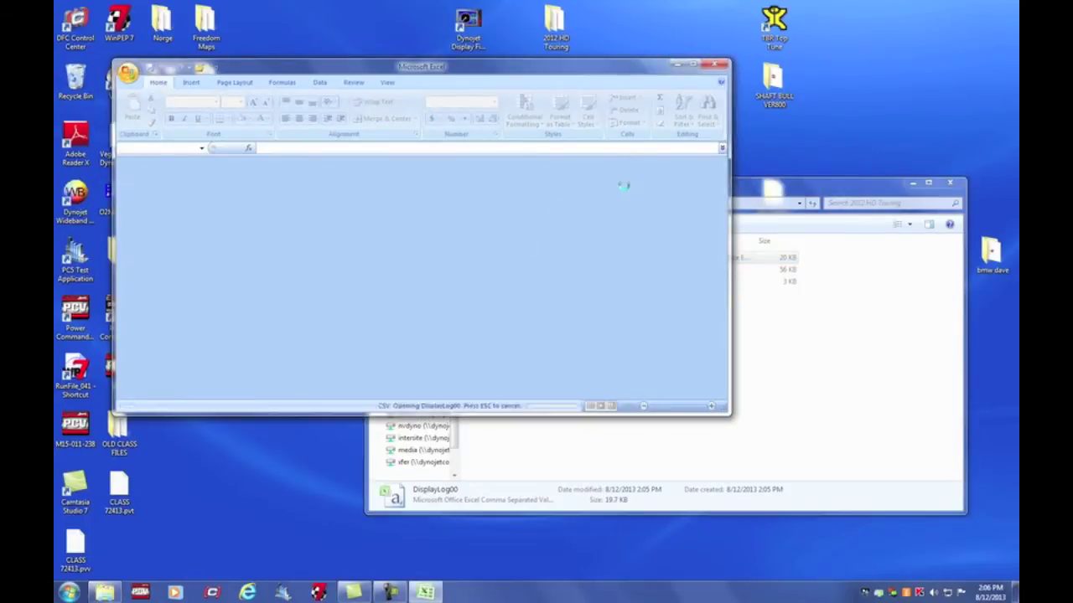
# Step: Maximize Excel and widen the log's columns so headers like PC5 Map Num read fully
pyautogui.click(702, 65)
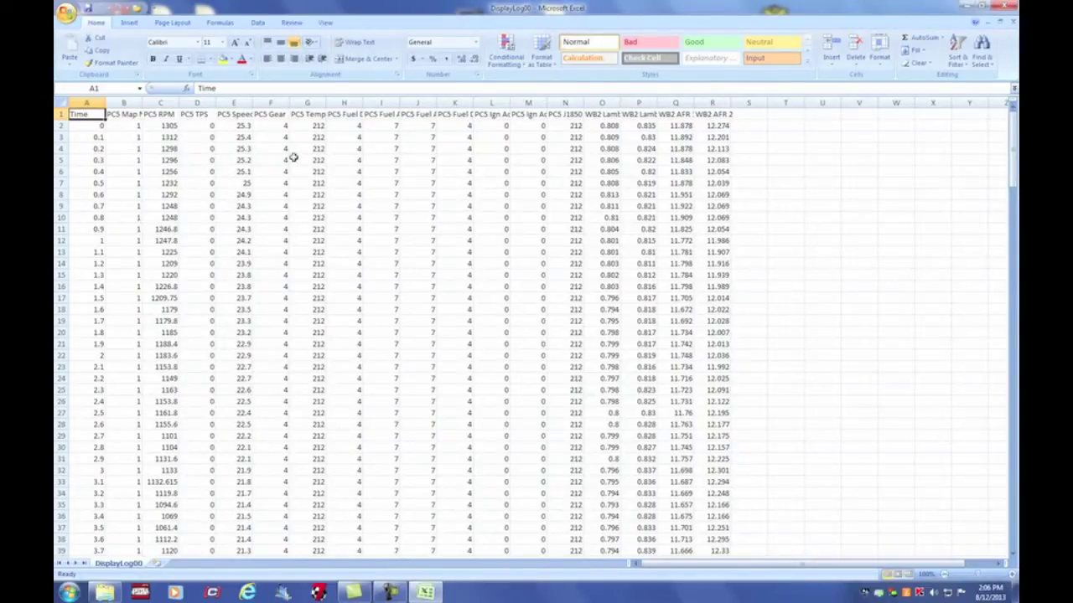
pyautogui.click(124, 102)
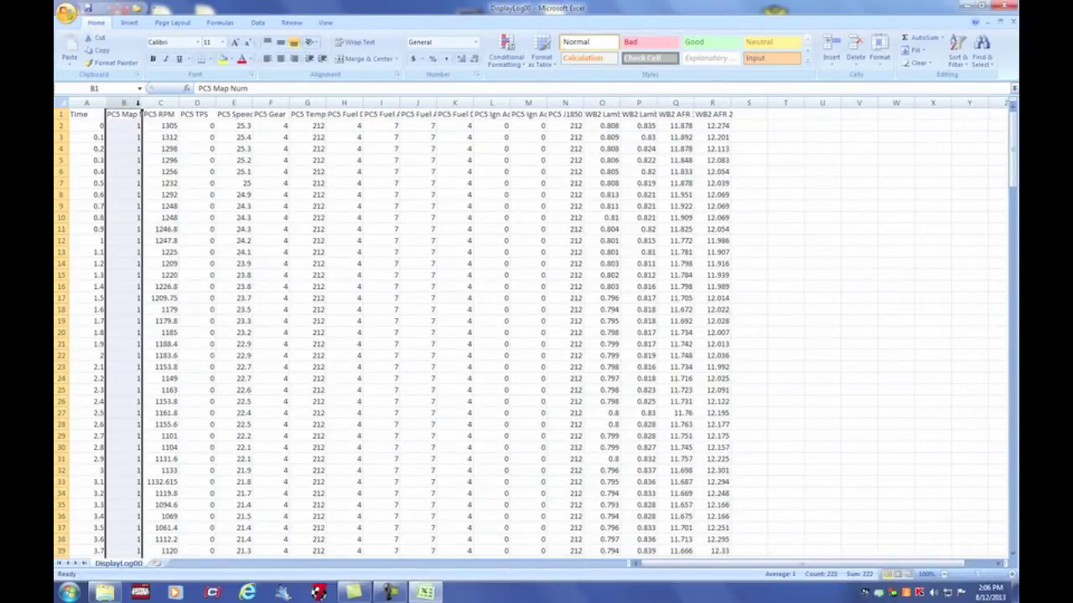
pyautogui.moveTo(141, 102); pyautogui.dragTo(390, 105)
pyautogui.moveTo(1011, 151); pyautogui.dragTo(1011, 117)
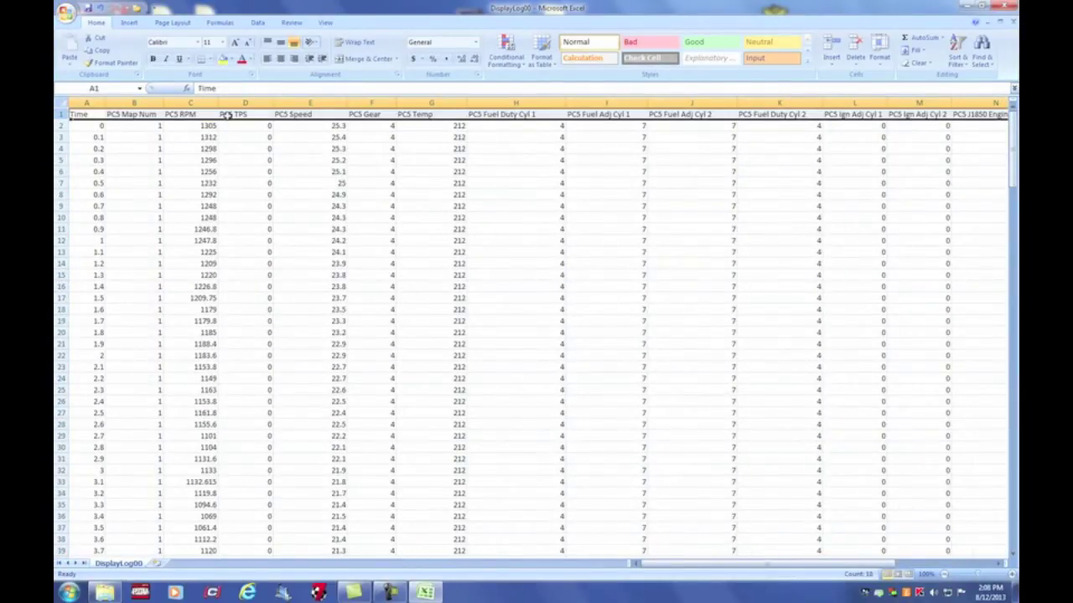
pyautogui.click(226, 127)
pyautogui.click(61, 114)
pyautogui.click(325, 22)
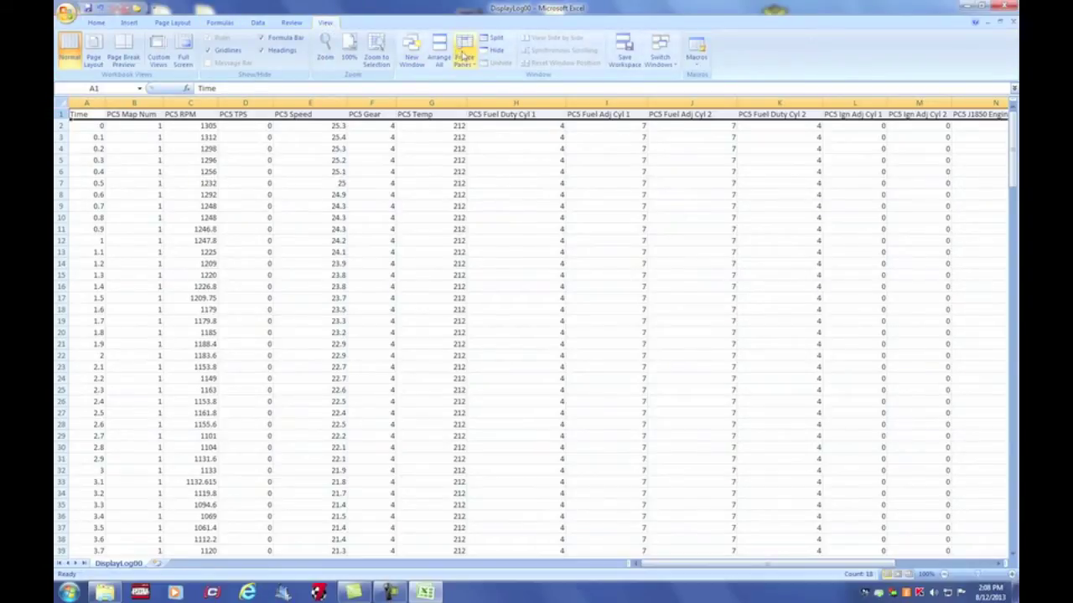
pyautogui.click(466, 57)
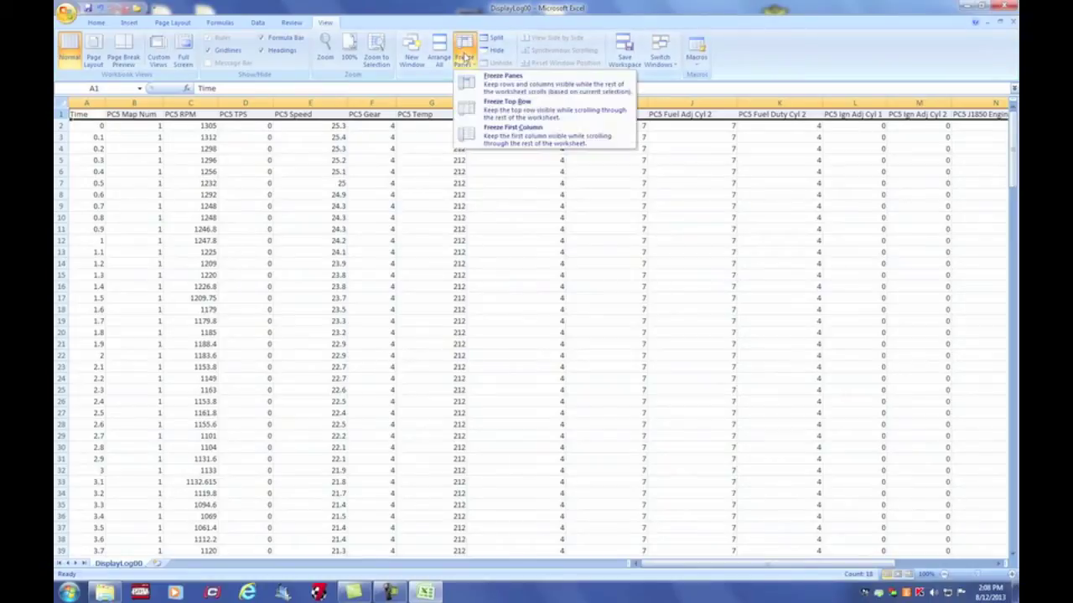
pyautogui.click(504, 109)
pyautogui.click(500, 149)
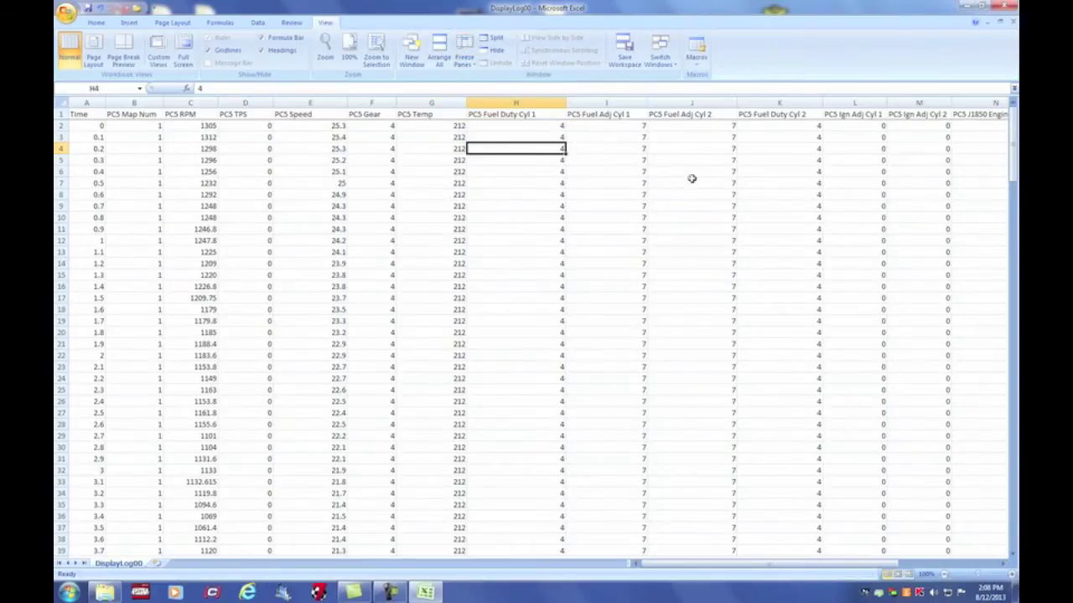
pyautogui.moveTo(1012, 159); pyautogui.dragTo(1012, 427)
pyautogui.click(242, 115)
pyautogui.click(203, 116)
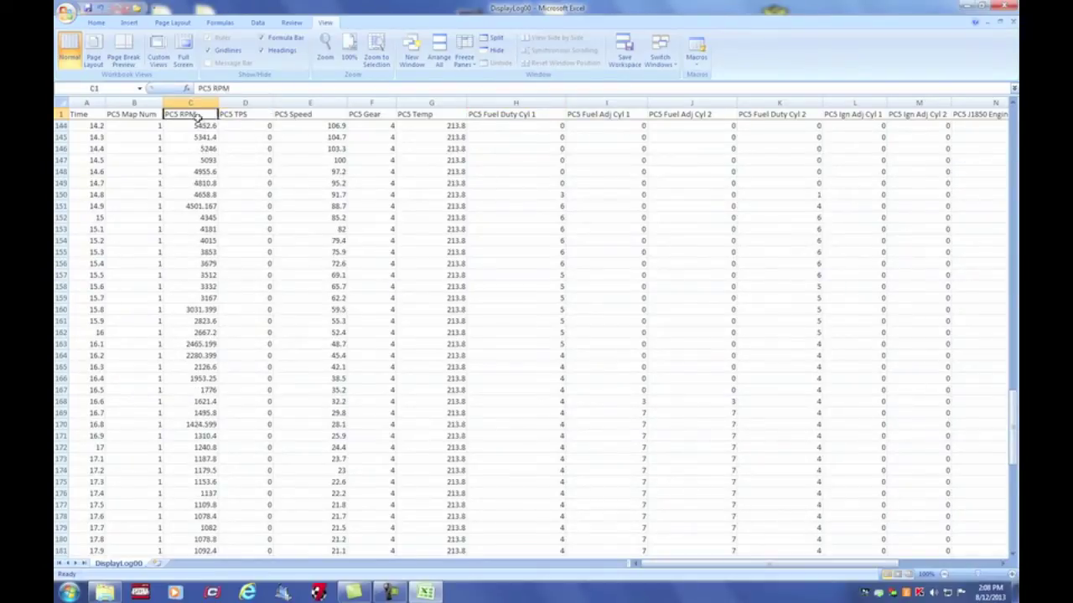
pyautogui.click(332, 195)
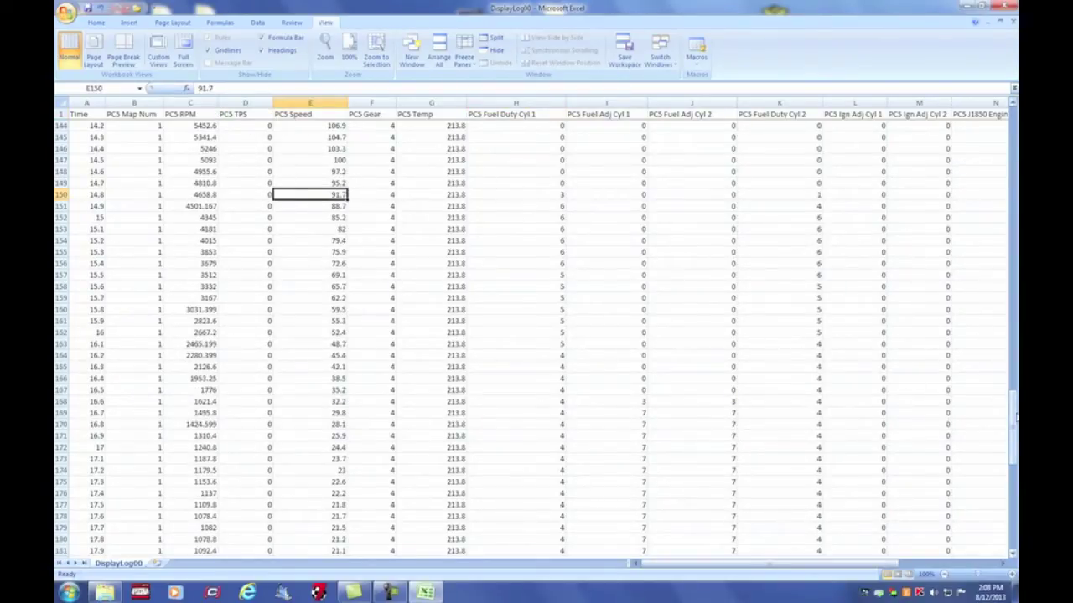
pyautogui.moveTo(1016, 416); pyautogui.dragTo(1012, 125)
pyautogui.click(87, 137)
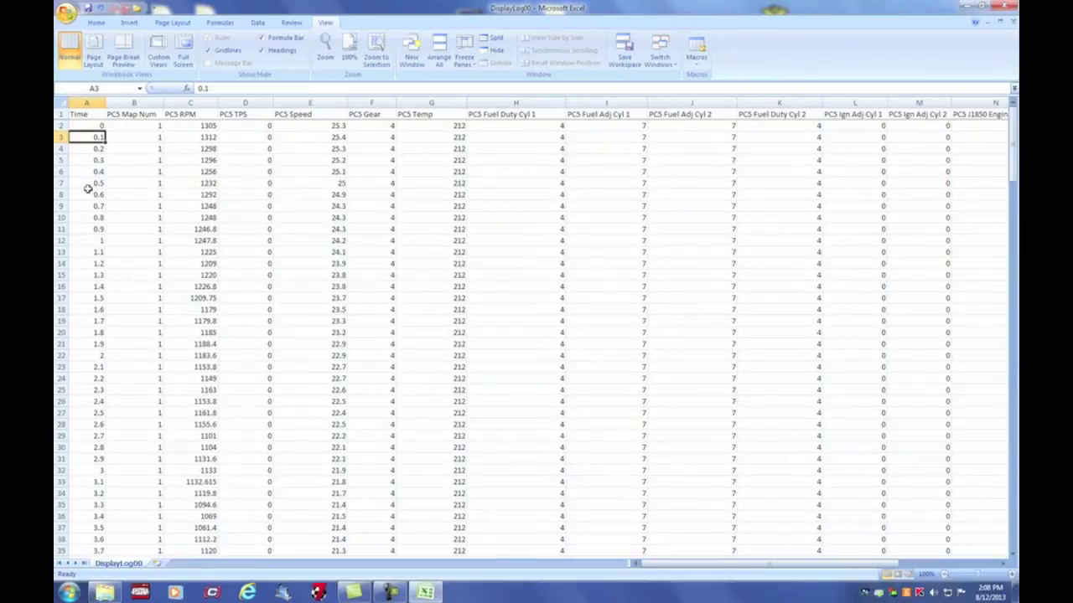
pyautogui.click(89, 285)
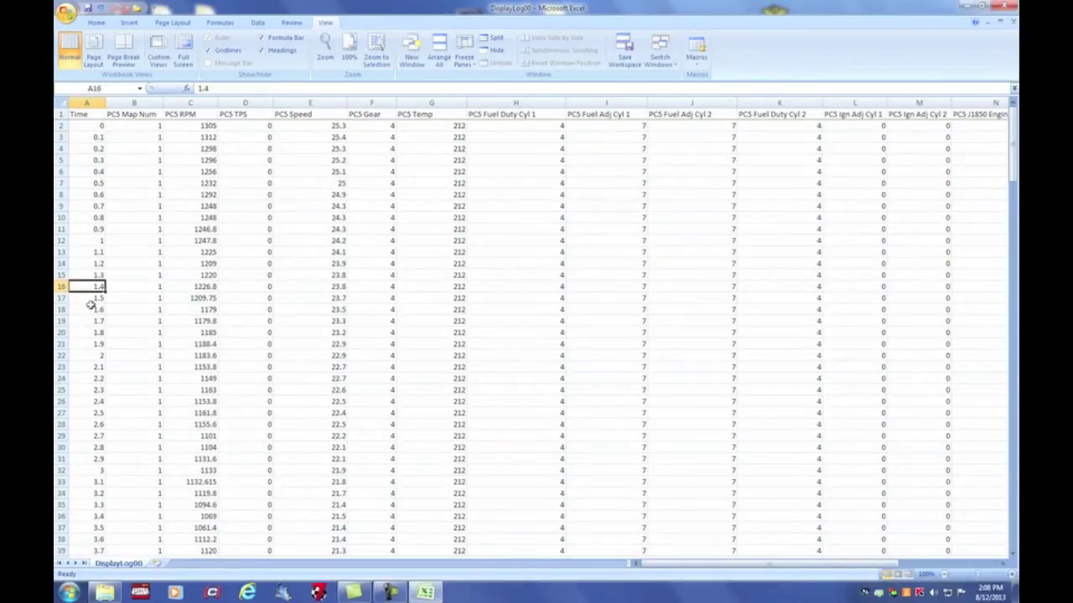
pyautogui.click(91, 309)
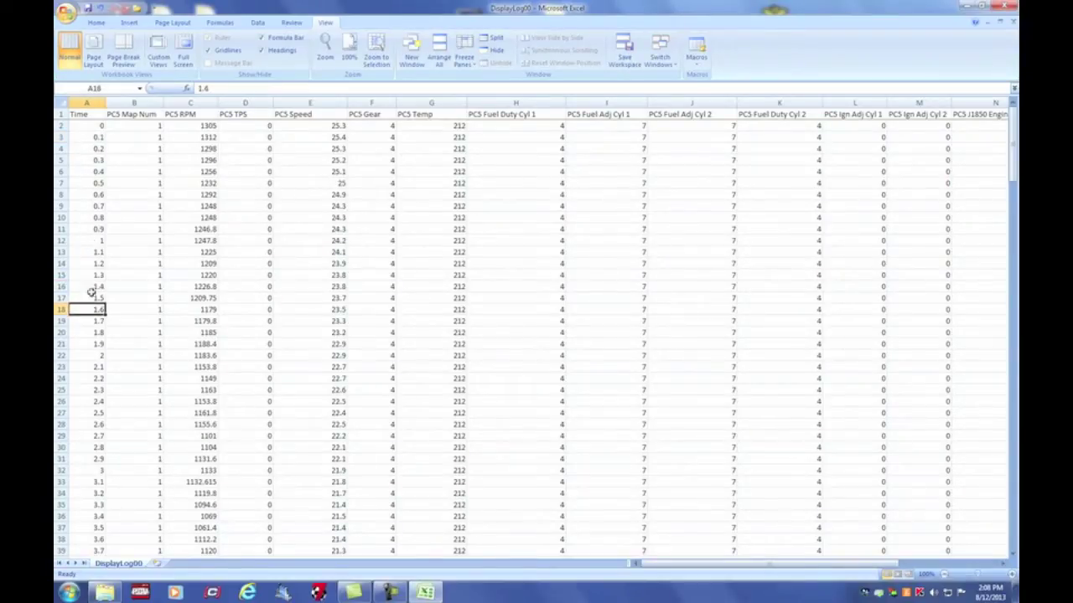
pyautogui.click(113, 102)
pyautogui.click(132, 160)
pyautogui.click(138, 228)
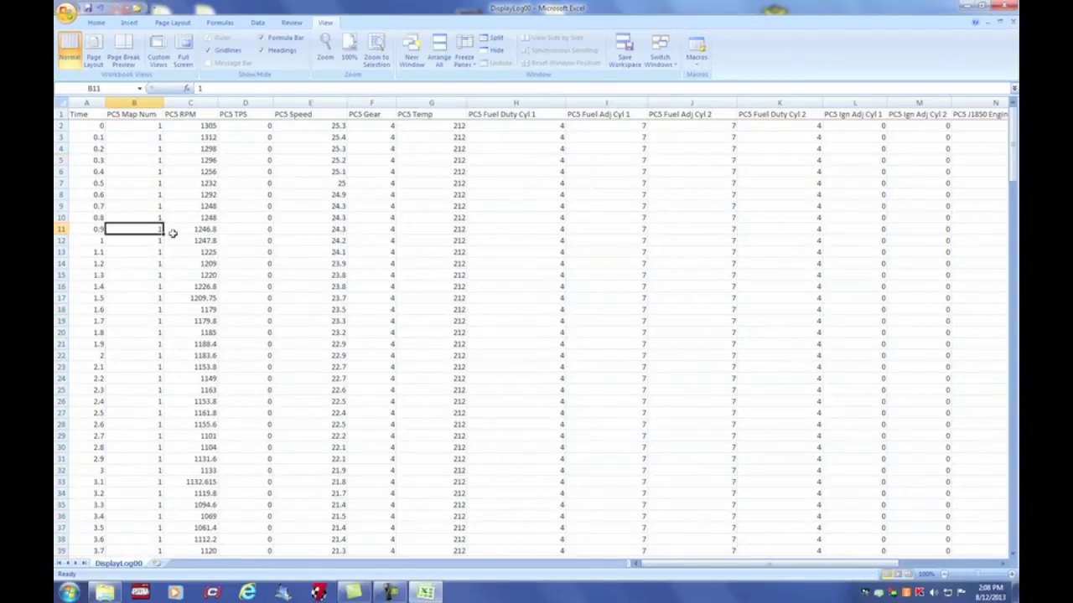
pyautogui.moveTo(1012, 176); pyautogui.dragTo(1012, 138)
pyautogui.moveTo(163, 102); pyautogui.dragTo(122, 100)
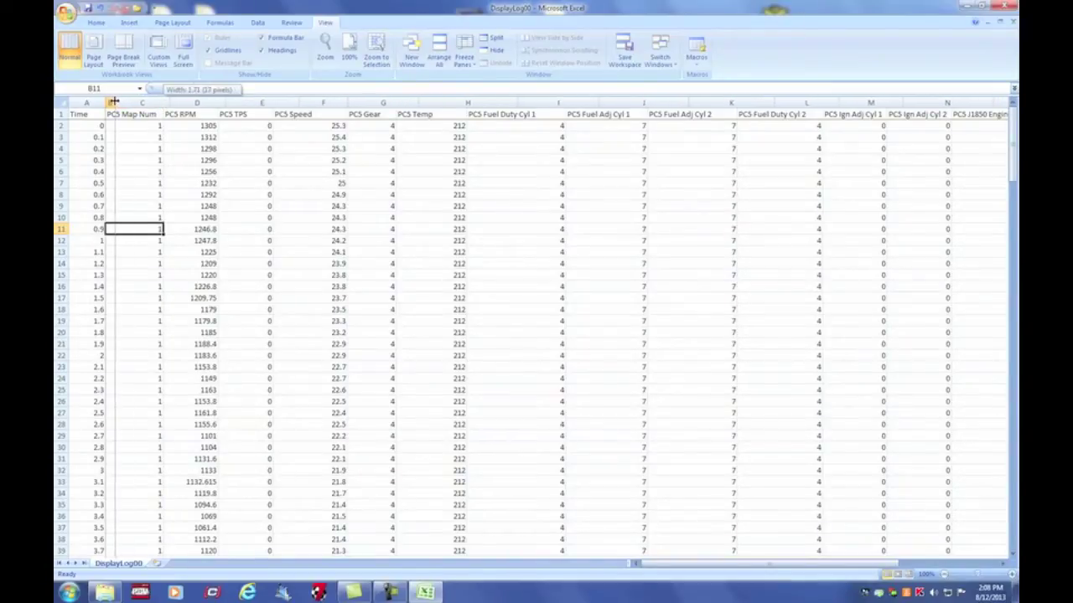
# Step: Collapse the PC5 Map Num column and check the early PC5 RPM readings
pyautogui.moveTo(113, 101); pyautogui.dragTo(105, 101)
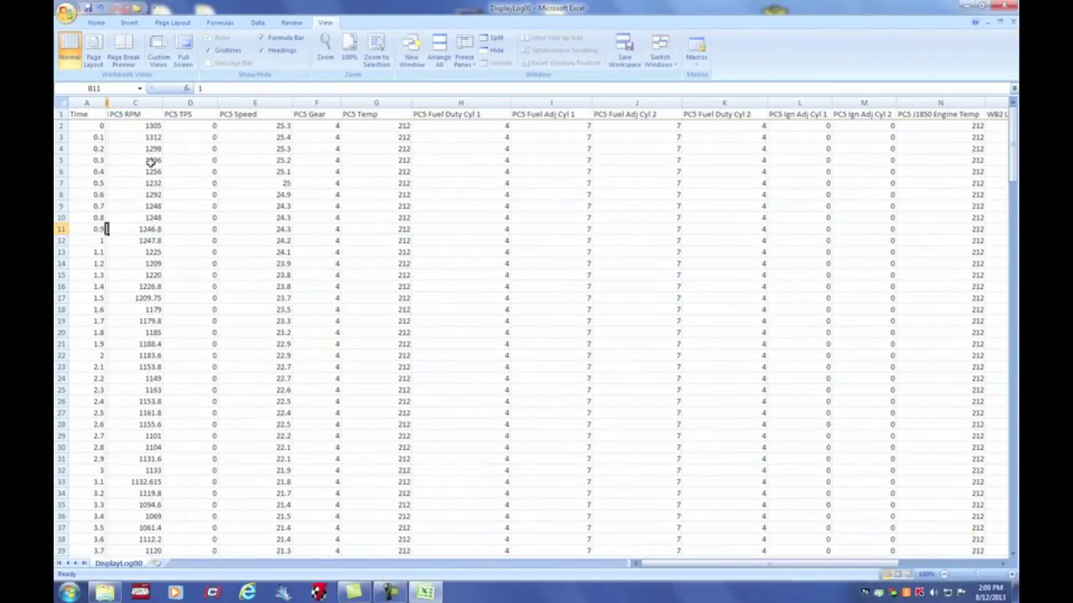
pyautogui.click(144, 114)
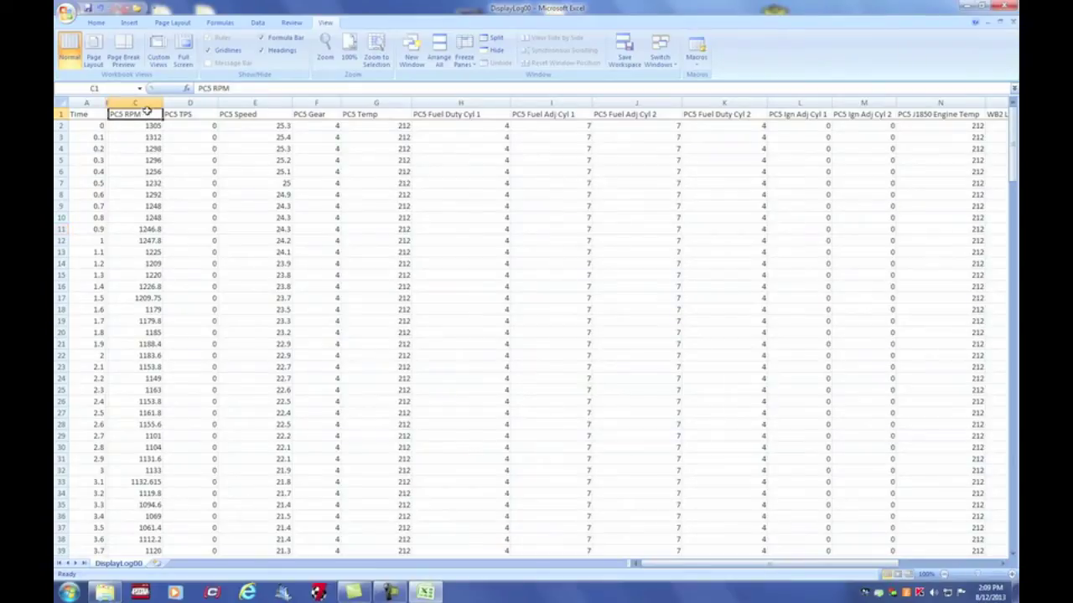
pyautogui.click(142, 102)
pyautogui.click(142, 137)
pyautogui.click(140, 149)
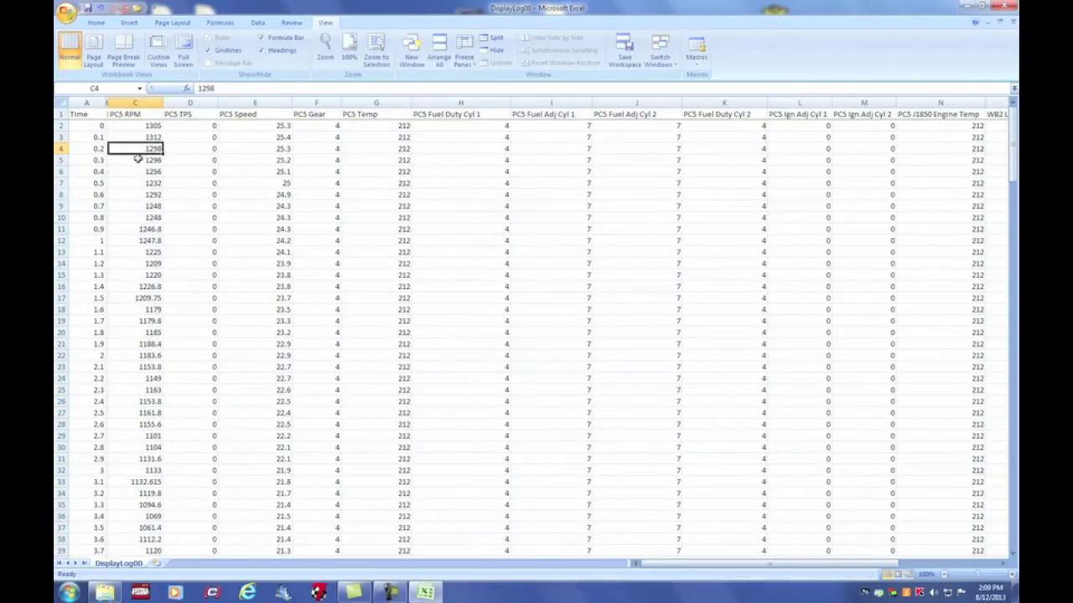
pyautogui.scroll(-10, 134, 176)
pyautogui.scroll(-4, 132, 189)
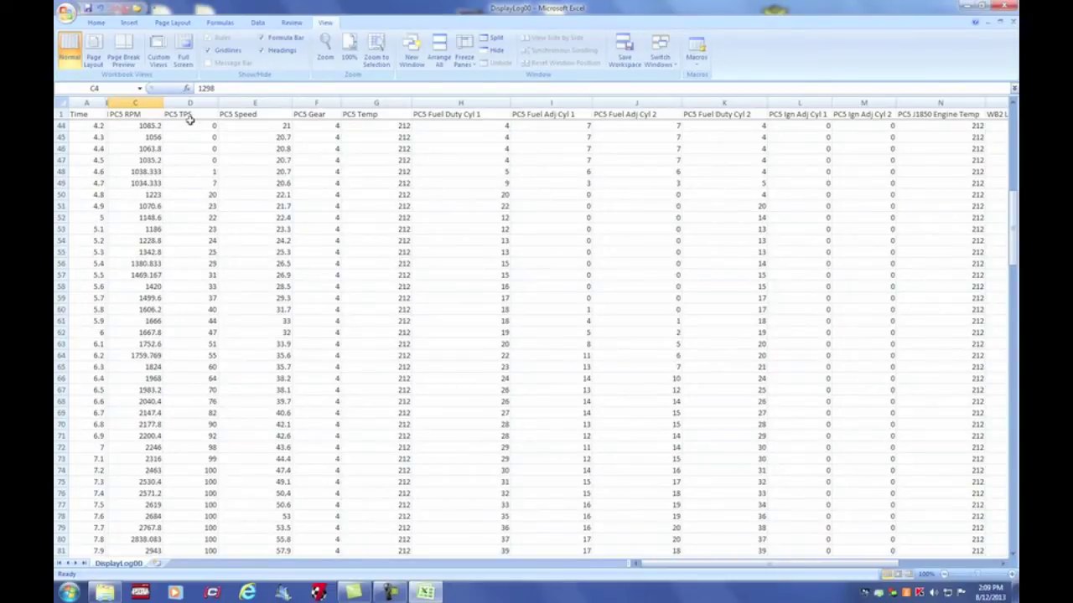
pyautogui.scroll(7, 190, 159)
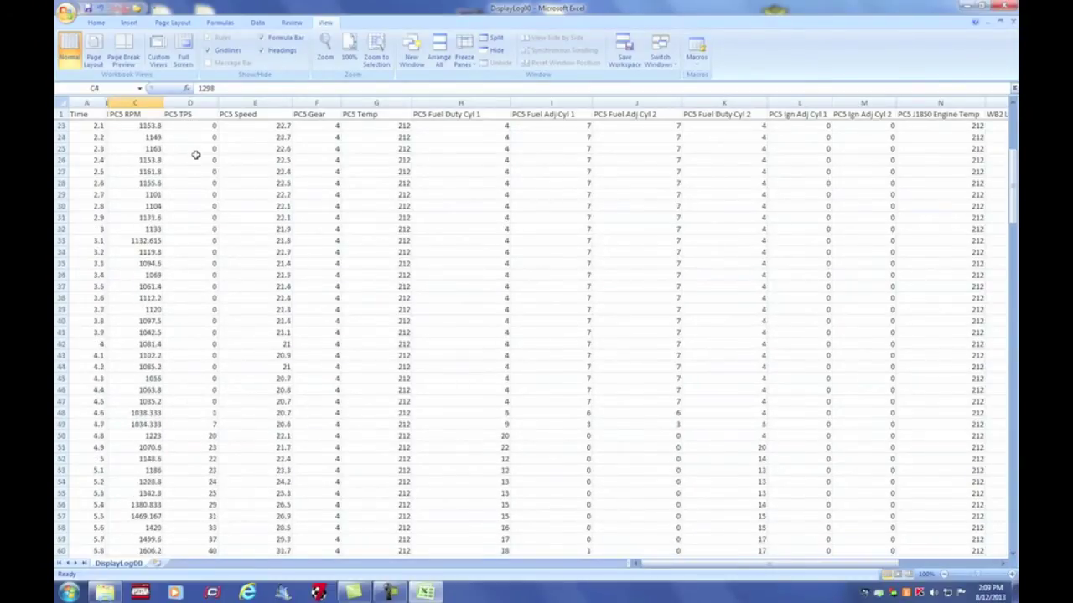
pyautogui.scroll(7, 197, 154)
# Step: Trace PC5 TPS from throttle opening down to row 74, where it first reaches 100
pyautogui.click(191, 126)
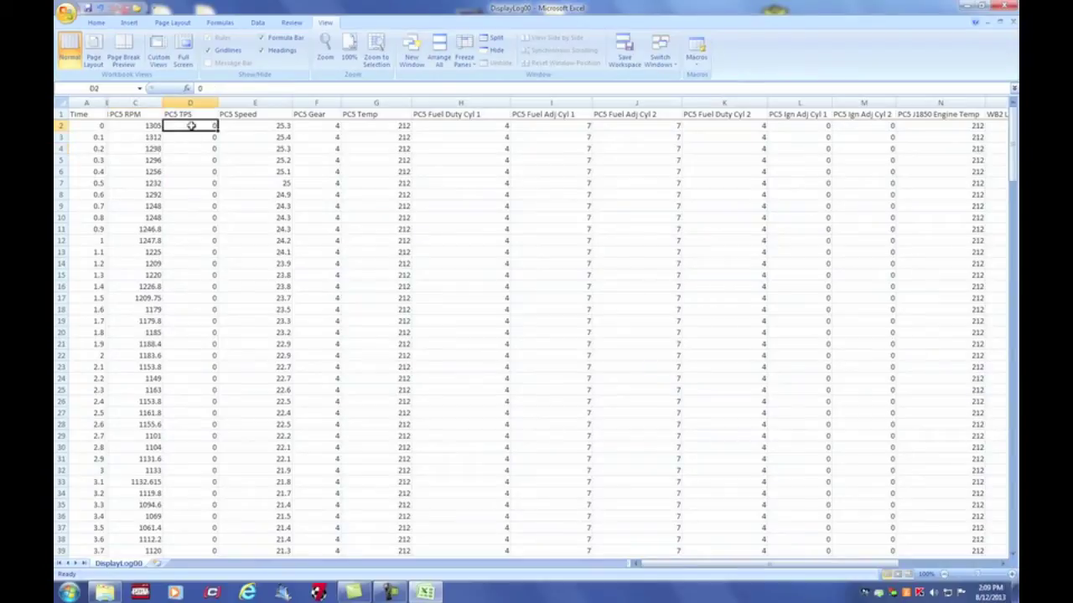
pyautogui.scroll(-7, 190, 157)
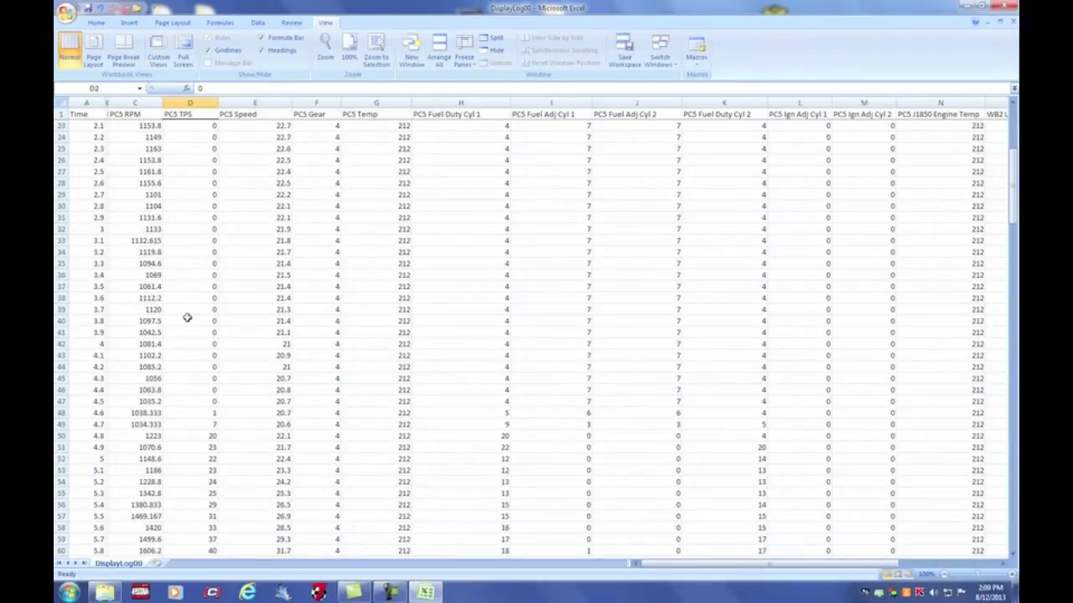
pyautogui.click(99, 413)
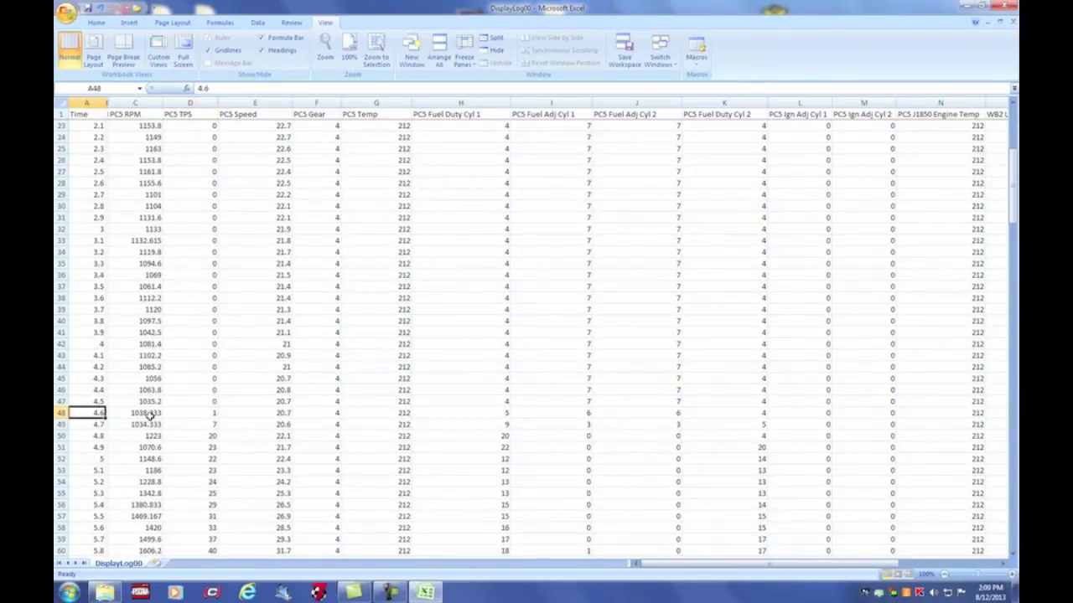
pyautogui.click(208, 413)
pyautogui.scroll(-3, 209, 413)
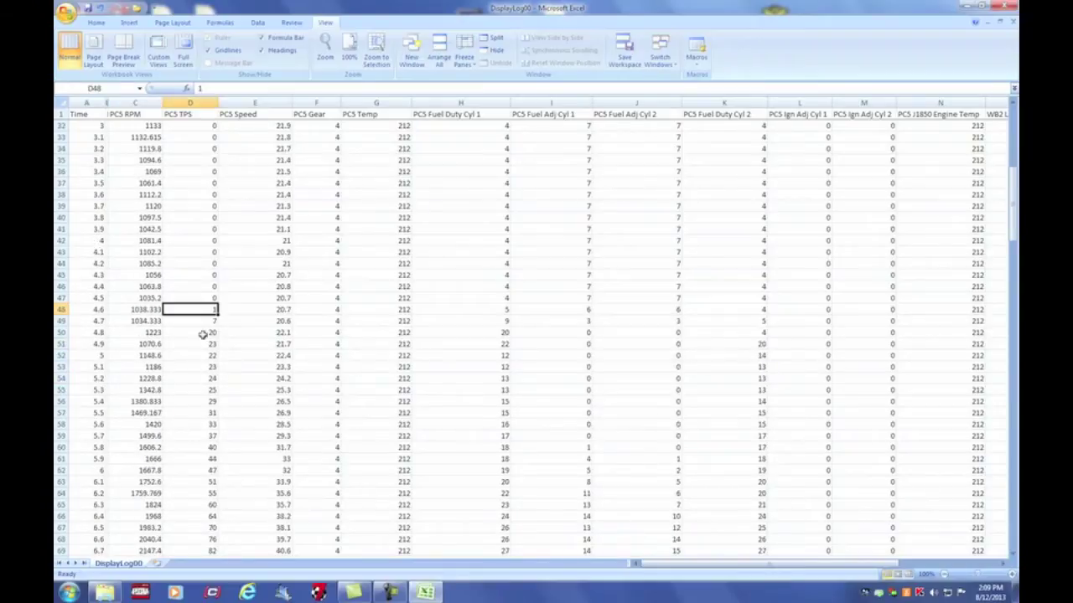
pyautogui.scroll(-2, 199, 314)
pyautogui.scroll(-1, 200, 331)
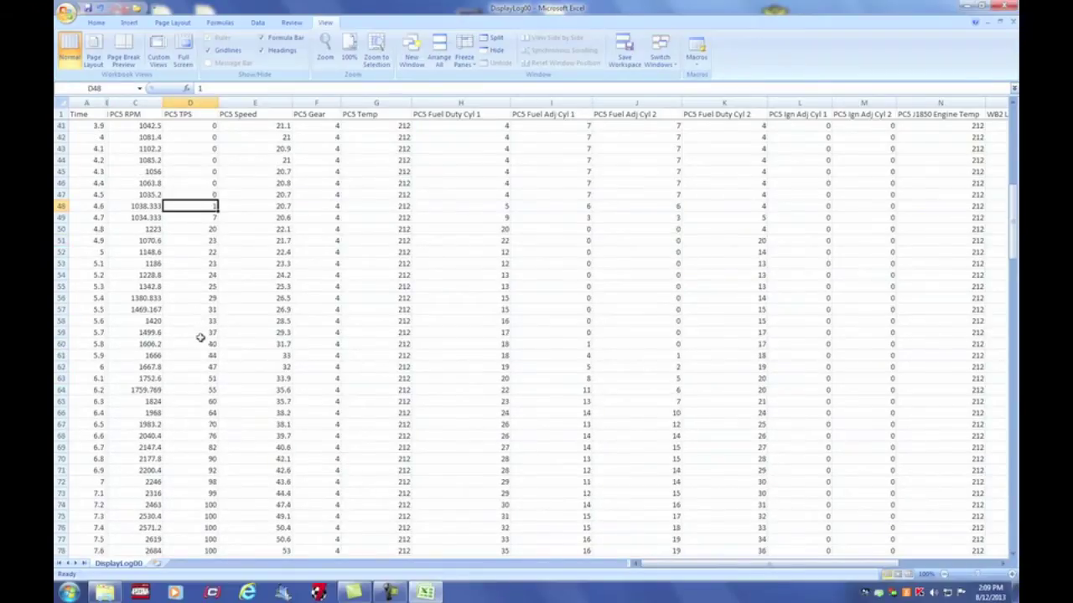
pyautogui.scroll(-1, 199, 369)
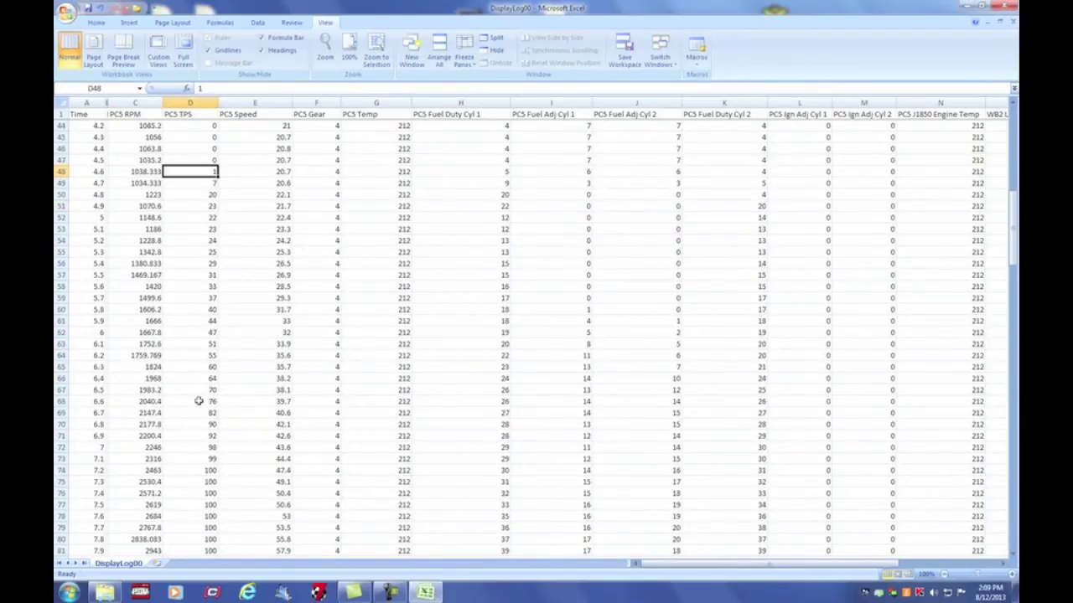
pyautogui.click(198, 470)
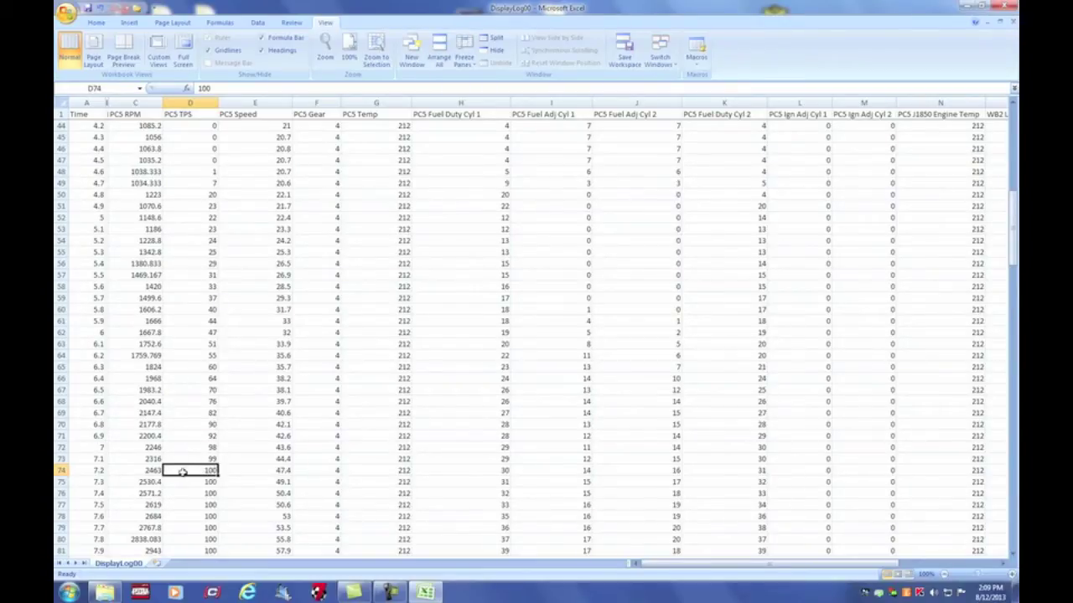
pyautogui.moveTo(151, 471); pyautogui.dragTo(151, 481)
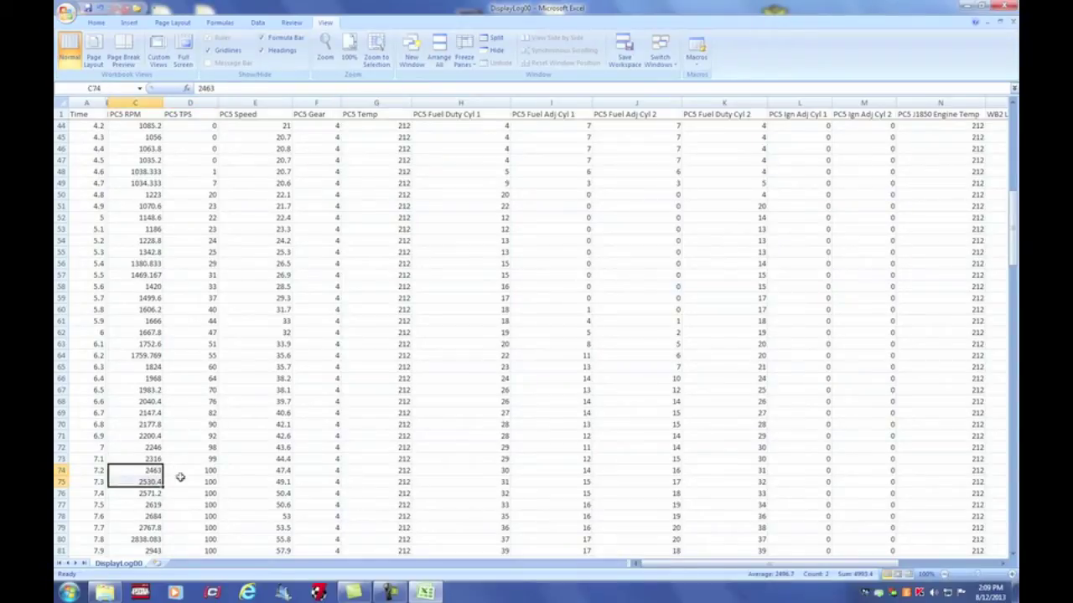
pyautogui.click(191, 473)
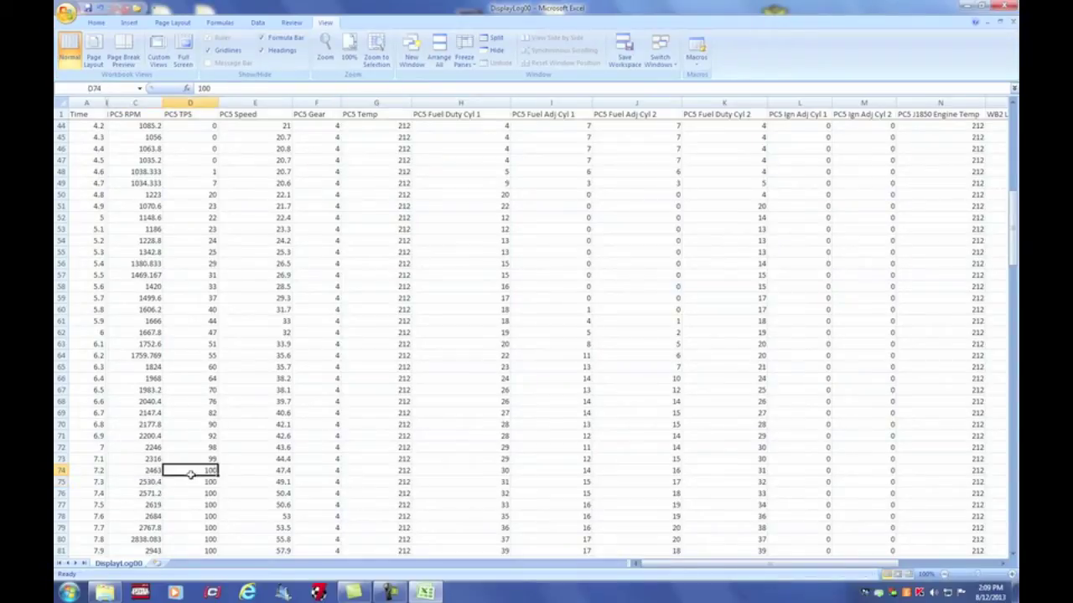
pyautogui.click(279, 116)
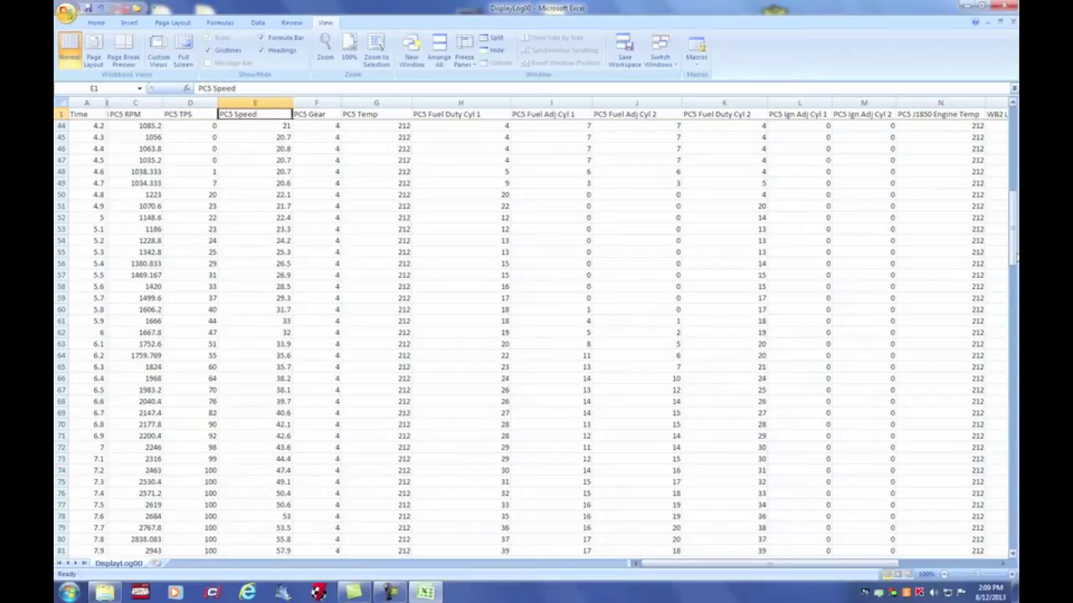
pyautogui.moveTo(1013, 256); pyautogui.dragTo(1011, 137)
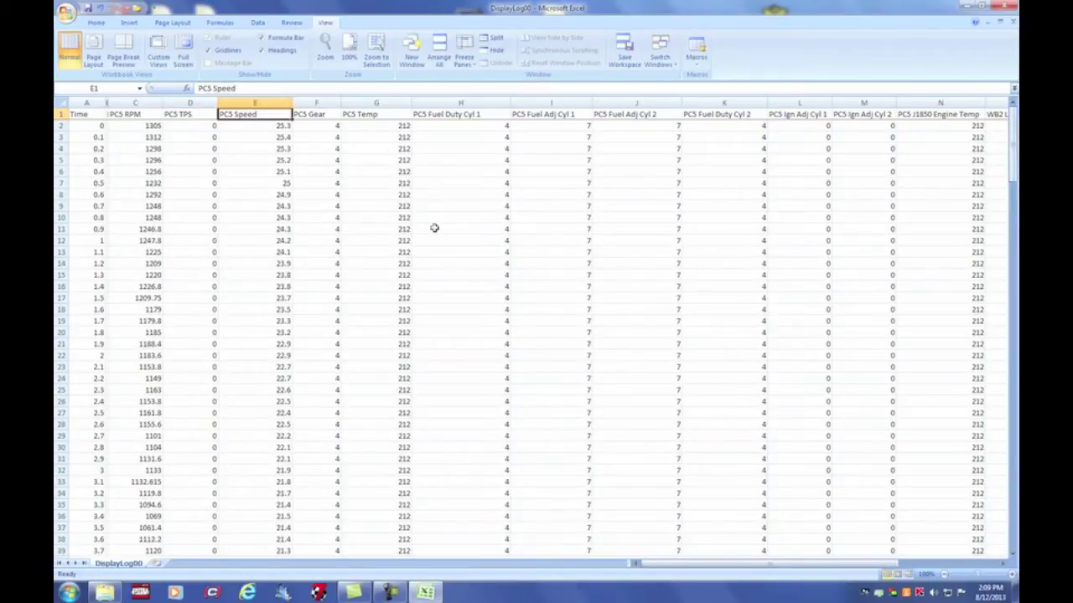
pyautogui.scroll(-6, 273, 367)
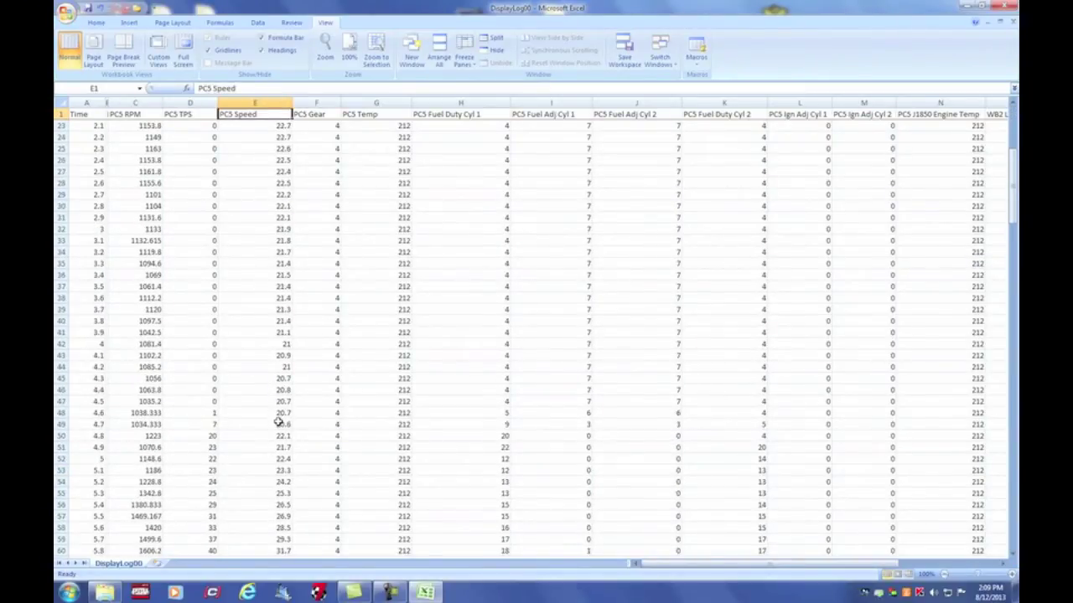
pyautogui.click(274, 426)
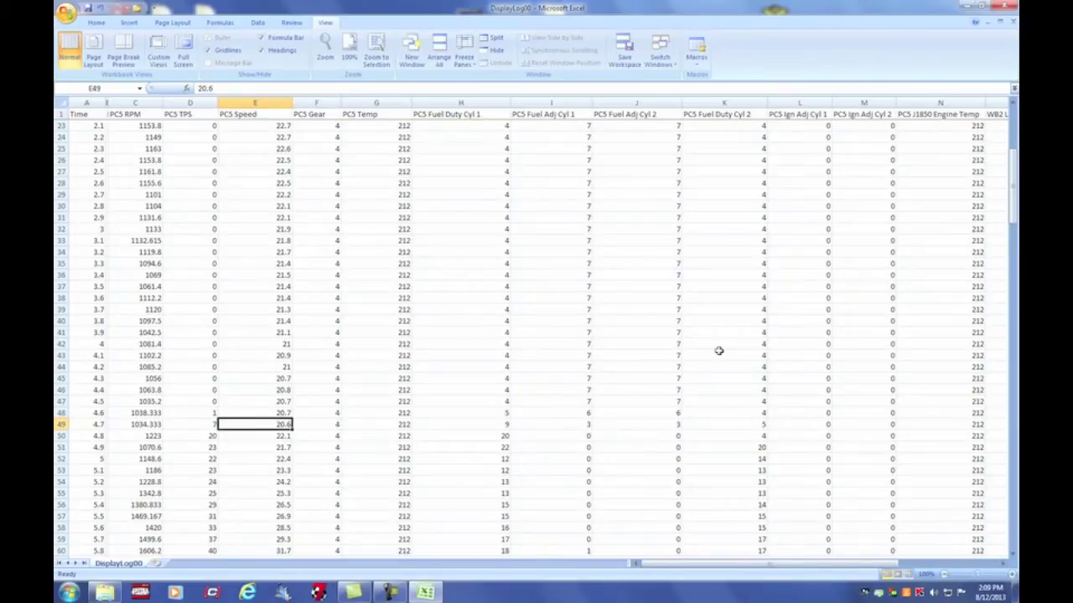
pyautogui.moveTo(1014, 202); pyautogui.dragTo(1014, 210)
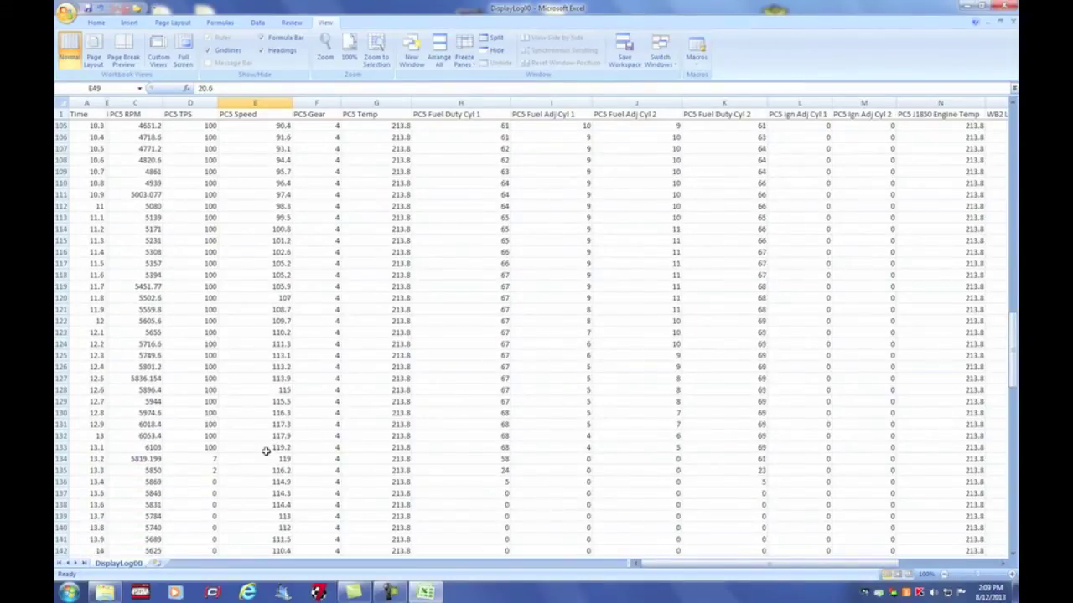
pyautogui.moveTo(265, 451); pyautogui.dragTo(265, 455)
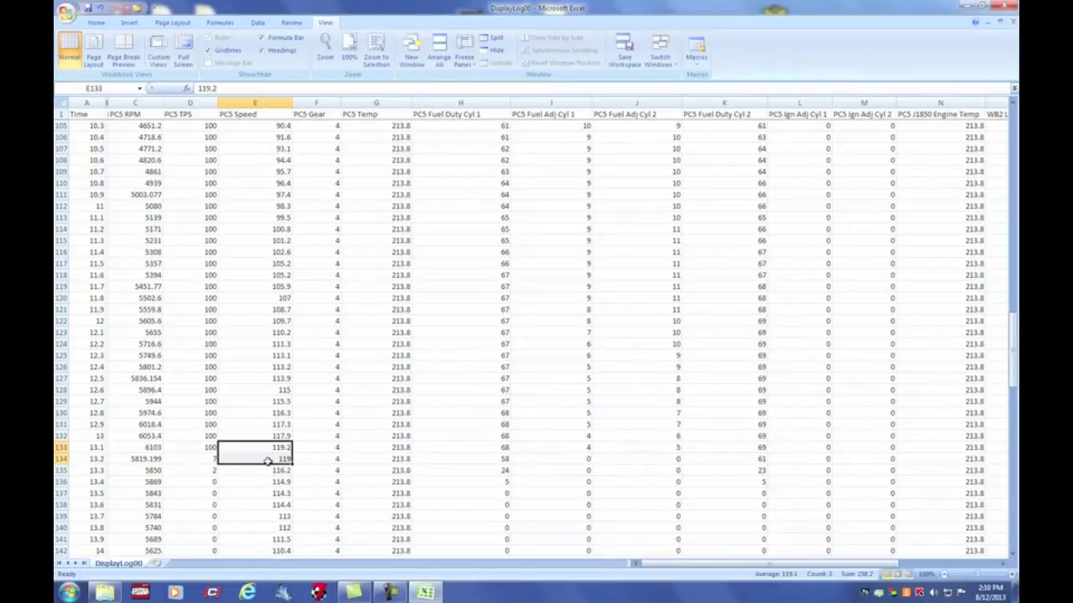
pyautogui.scroll(-7, 267, 462)
pyautogui.scroll(9, 275, 470)
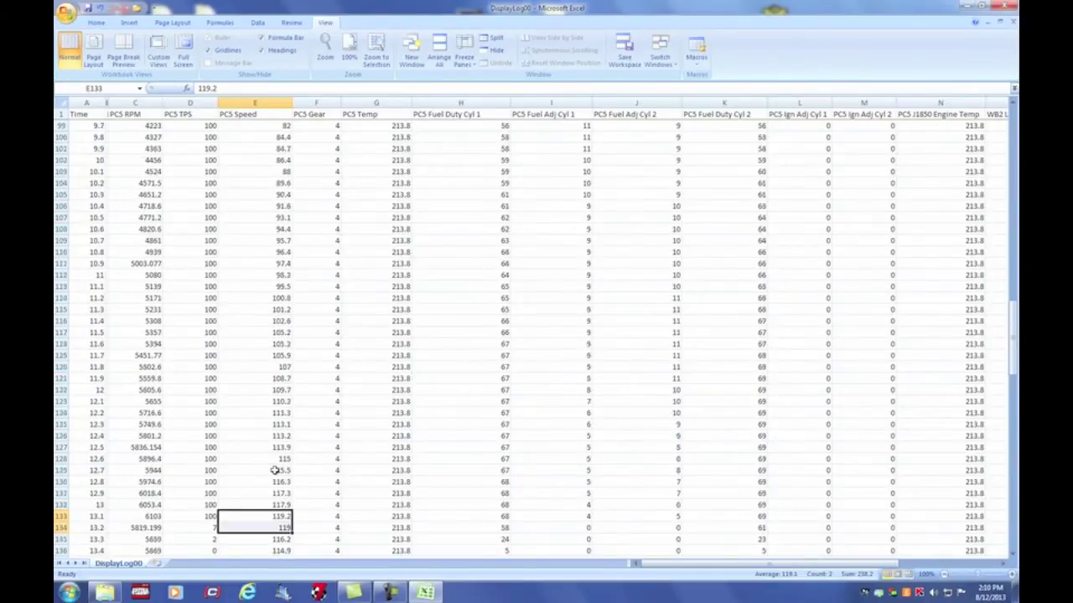
pyautogui.scroll(19, 266, 470)
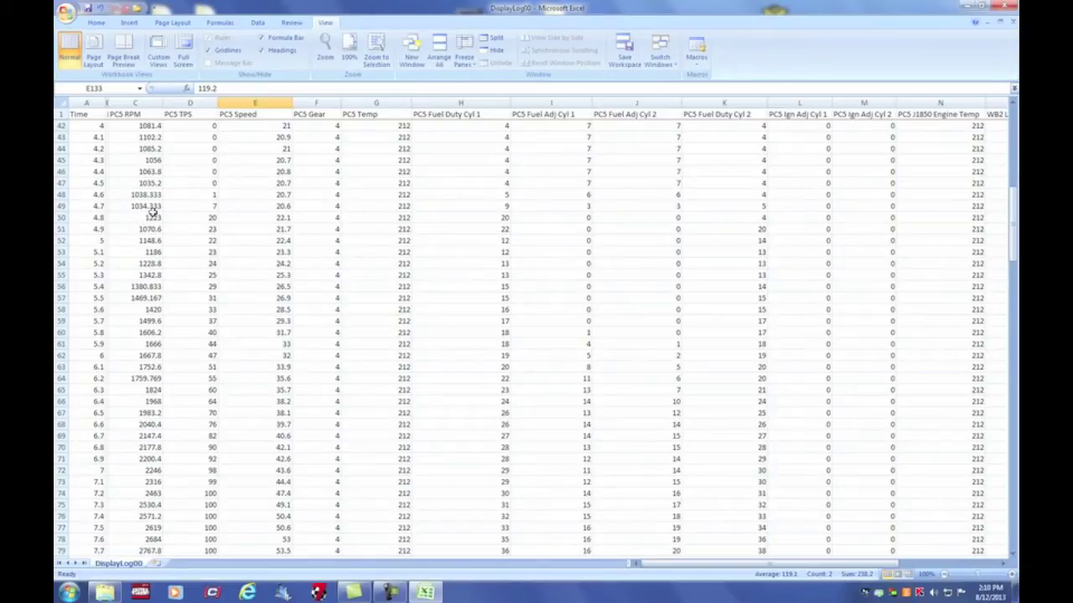
pyautogui.scroll(-14, 308, 289)
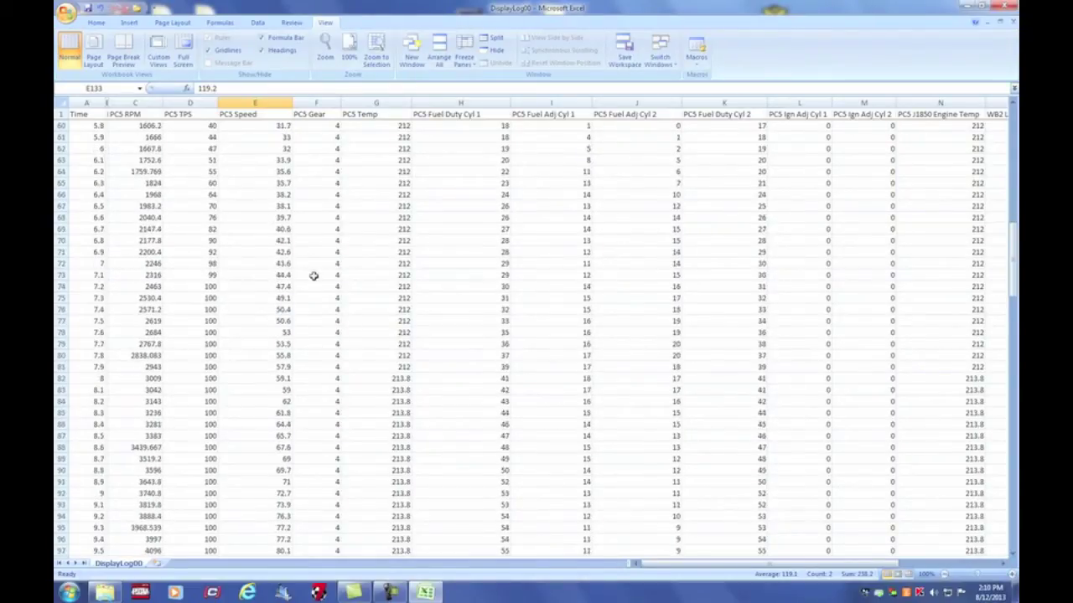
pyautogui.scroll(-7, 308, 298)
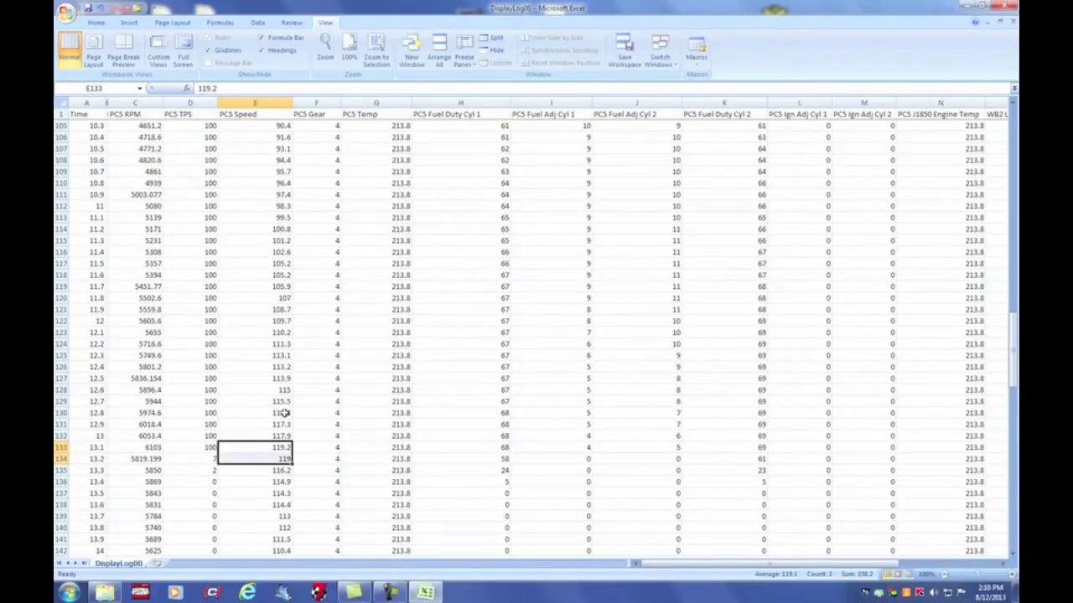
pyautogui.scroll(6, 285, 413)
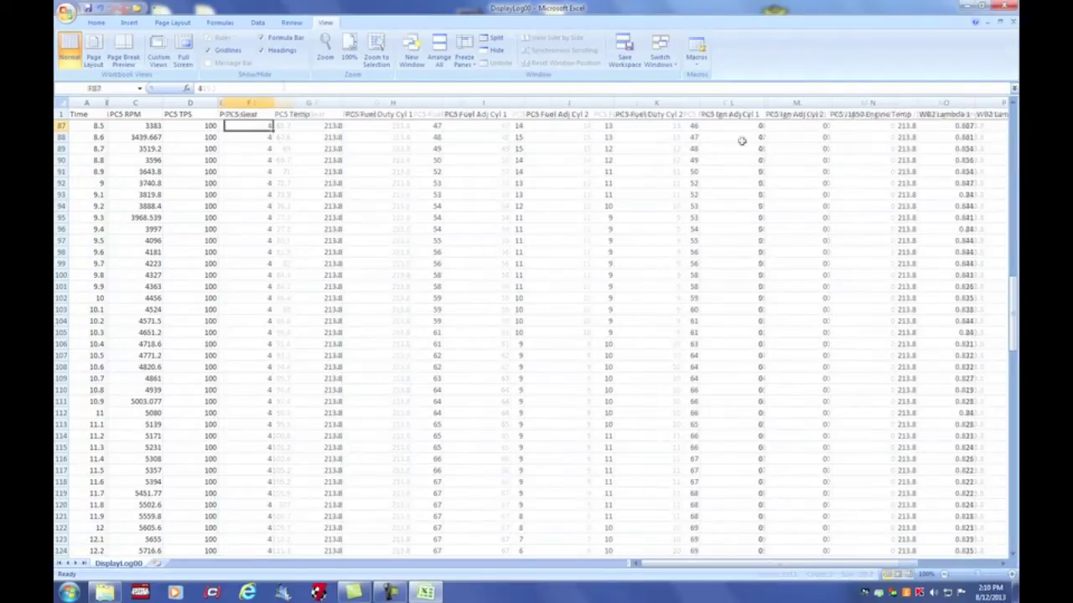
# Step: Shrink the PC5 Gear column to a sliver
pyautogui.moveTo(1013, 290); pyautogui.dragTo(1013, 507)
pyautogui.click(248, 103)
pyautogui.moveTo(248, 106); pyautogui.dragTo(231, 104)
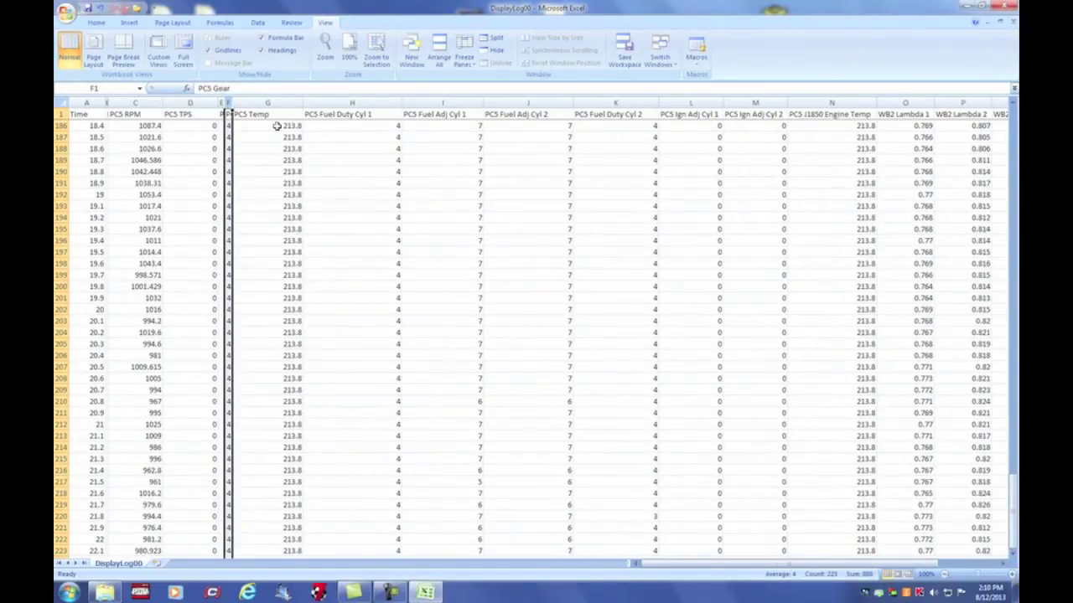
# Step: Narrow the PC5 Temp column out of view
pyautogui.click(253, 179)
pyautogui.click(263, 115)
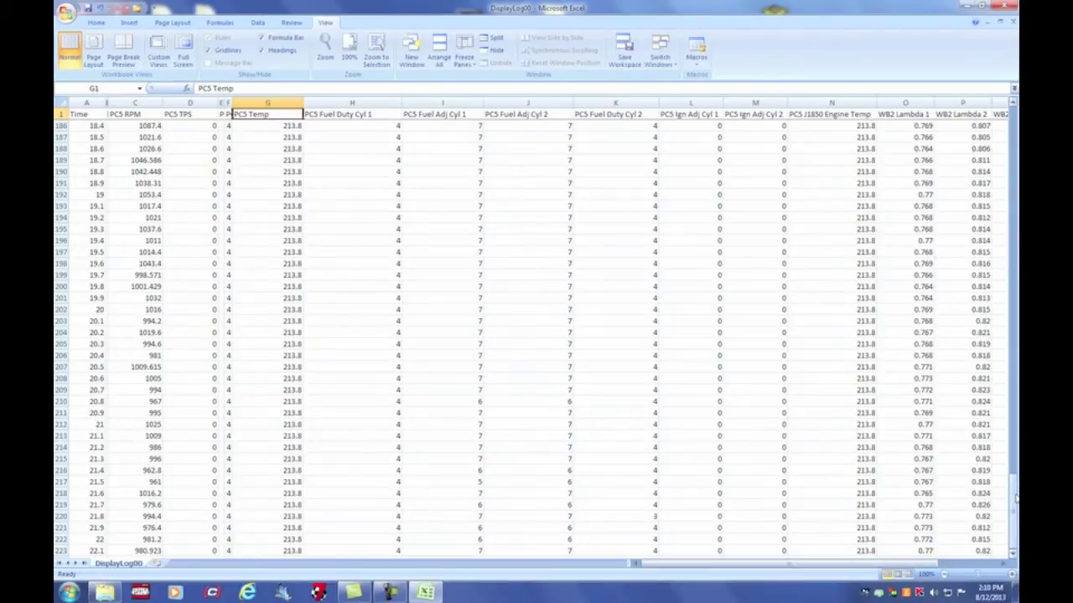
pyautogui.moveTo(1013, 498); pyautogui.dragTo(1001, 121)
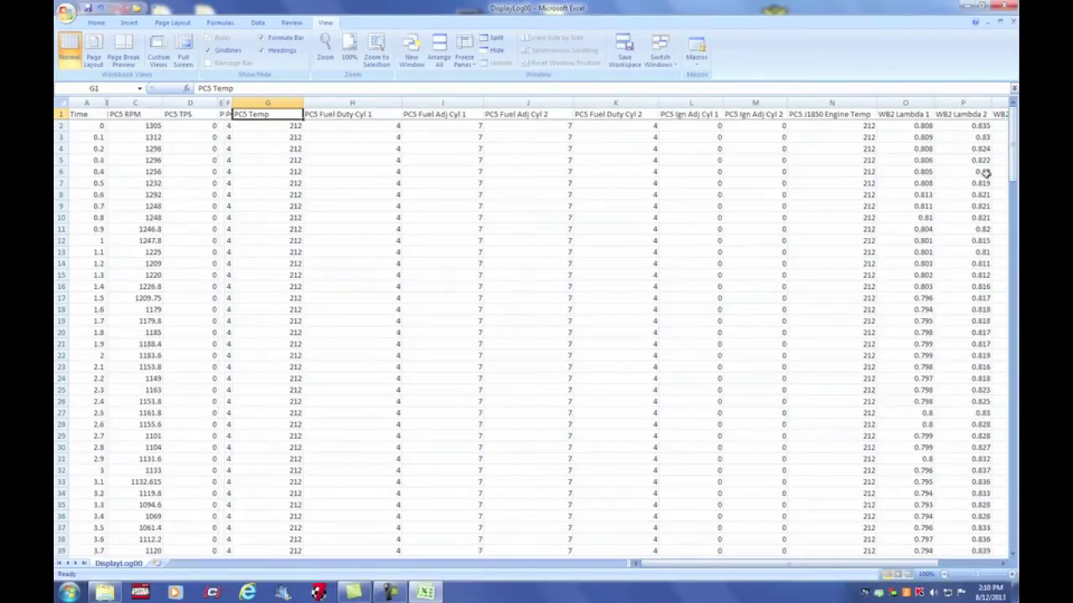
pyautogui.moveTo(1012, 173); pyautogui.dragTo(1013, 526)
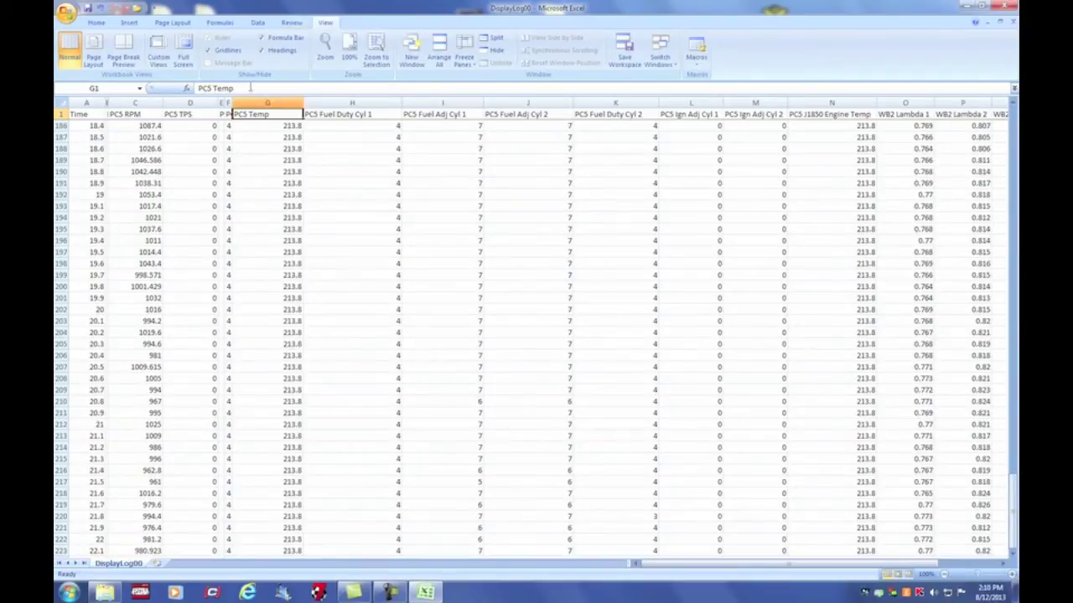
pyautogui.moveTo(303, 103); pyautogui.dragTo(222, 101)
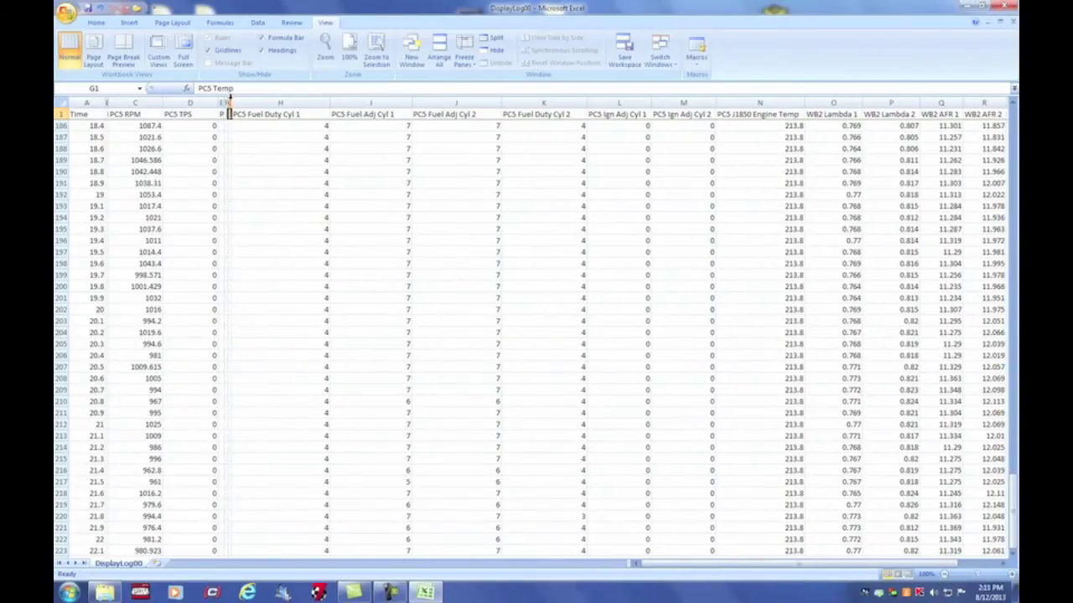
# Step: Check full-throttle Fuel Duty Cyl 1 values, then collapse column H to a sliver
pyautogui.click(281, 102)
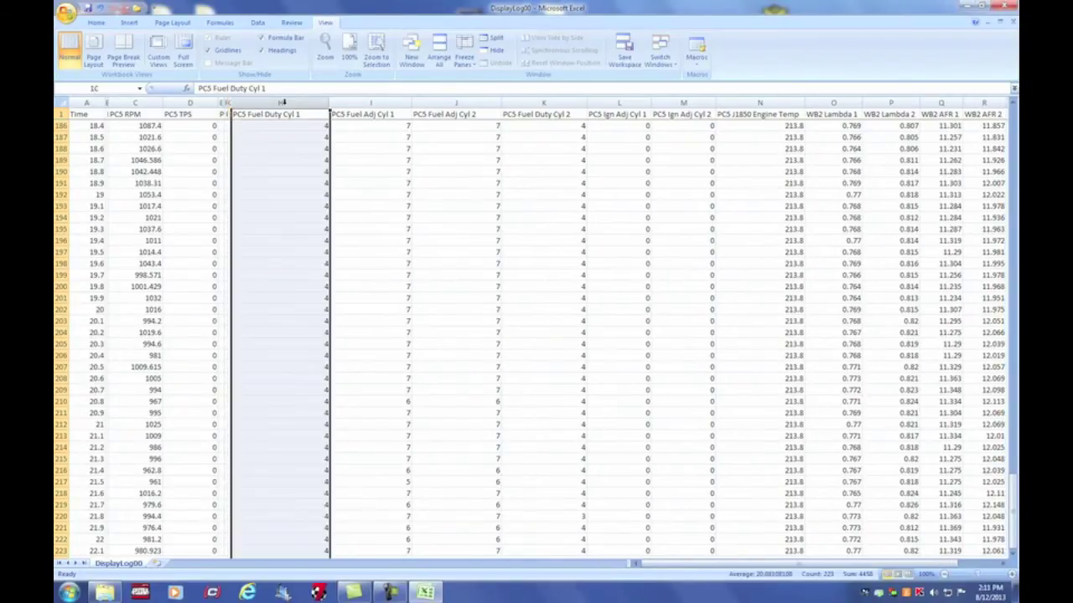
pyautogui.click(273, 159)
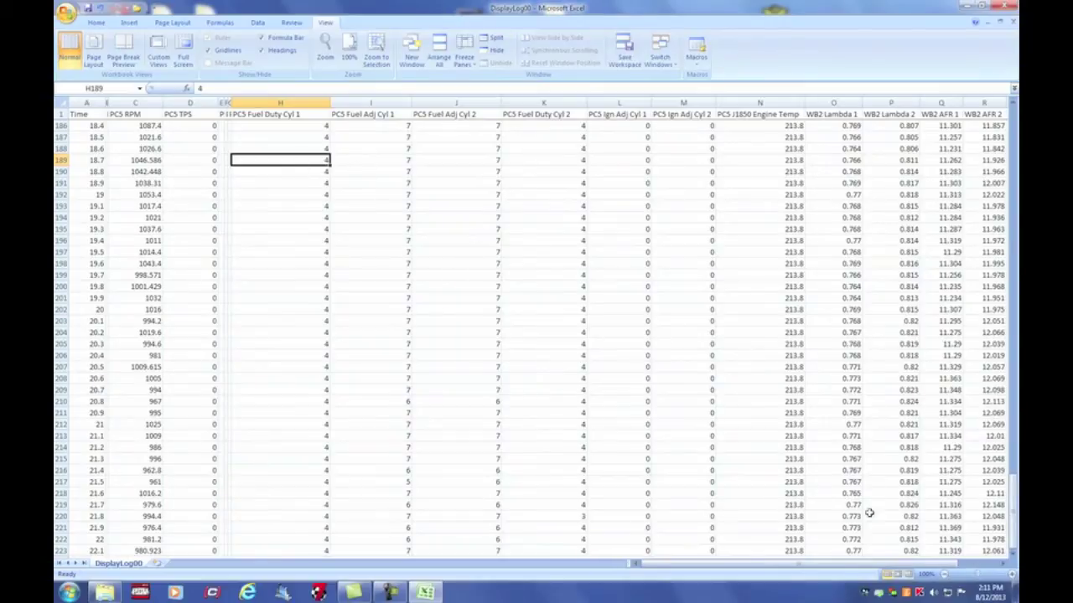
pyautogui.moveTo(1013, 533); pyautogui.dragTo(1015, 389)
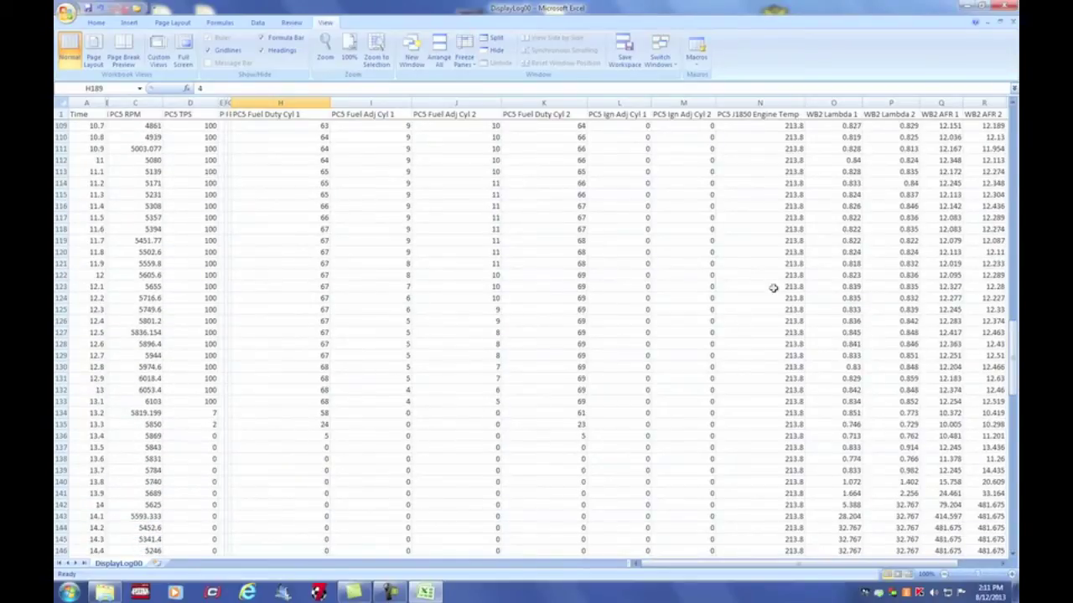
pyautogui.click(300, 401)
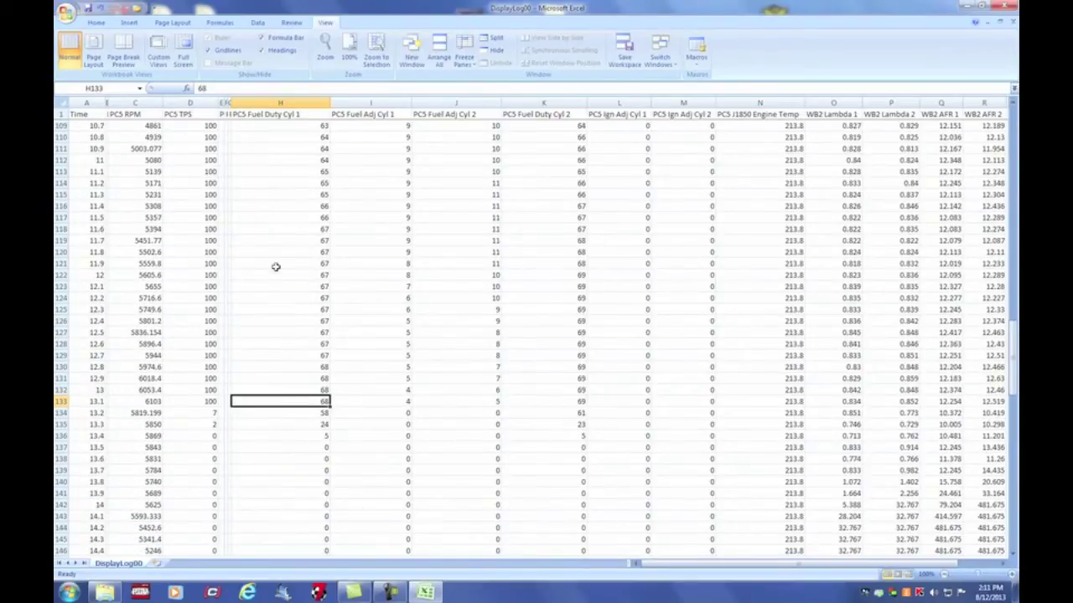
pyautogui.moveTo(330, 104); pyautogui.dragTo(236, 101)
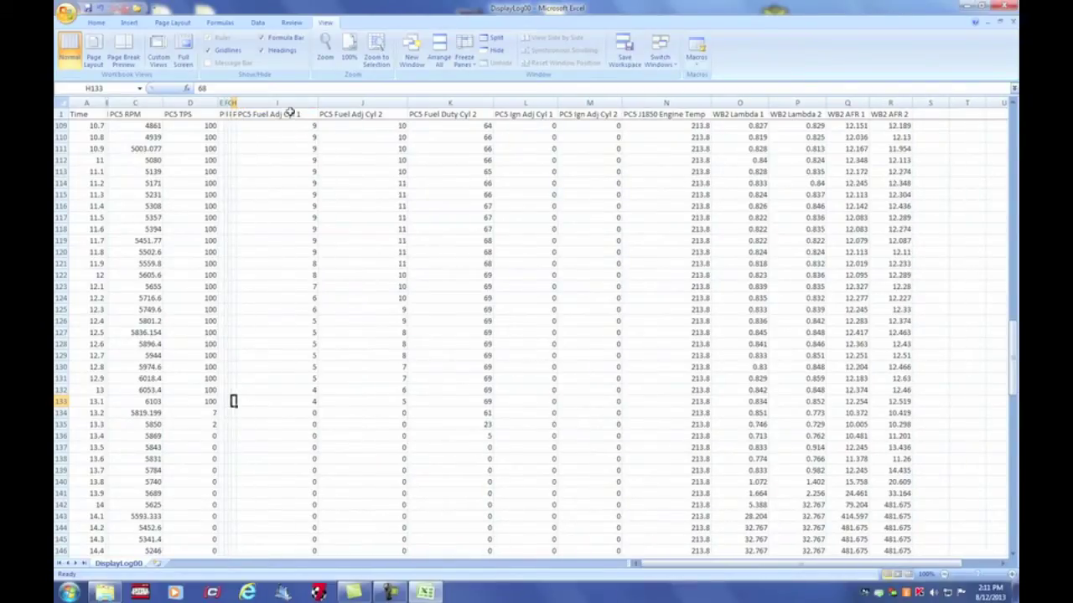
# Step: Compare the Cylinder 1 and Cylinder 2 fuel adjustments at full throttle in row 110
pyautogui.click(289, 102)
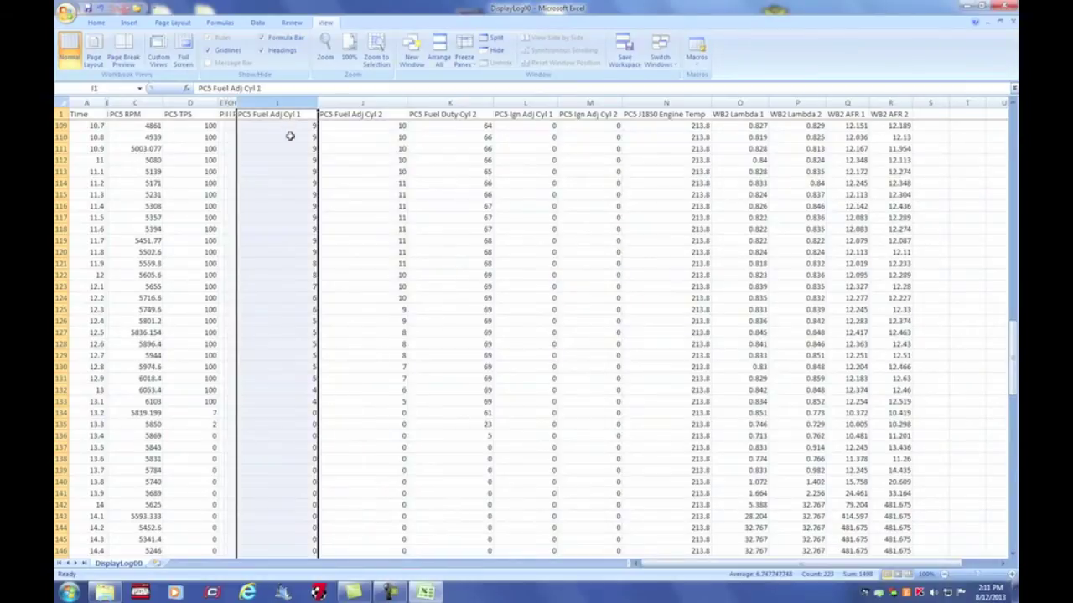
pyautogui.click(352, 104)
pyautogui.click(356, 148)
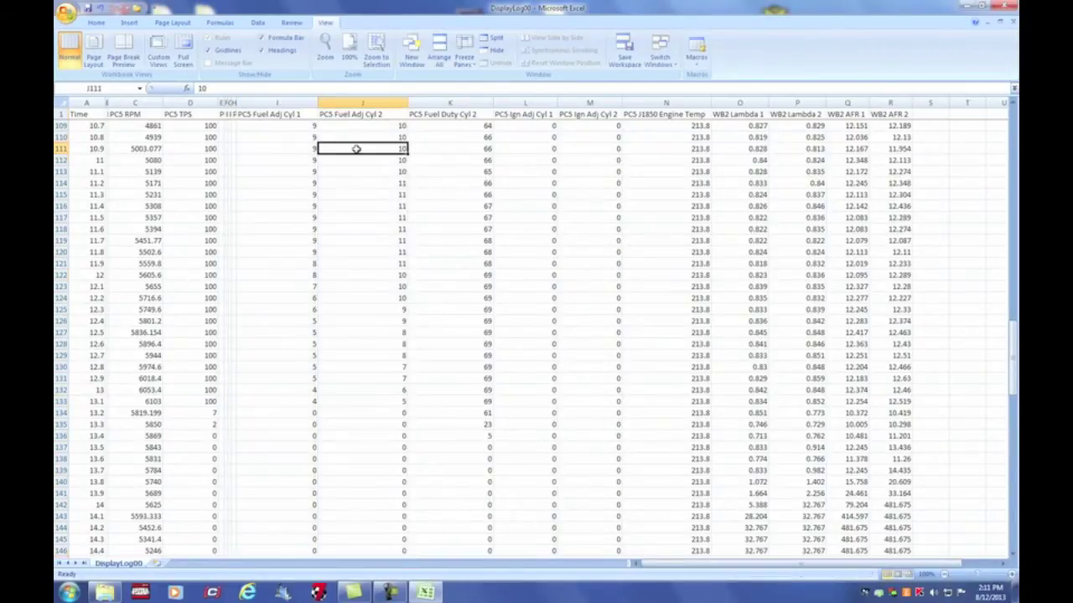
pyautogui.click(309, 137)
pyautogui.click(358, 136)
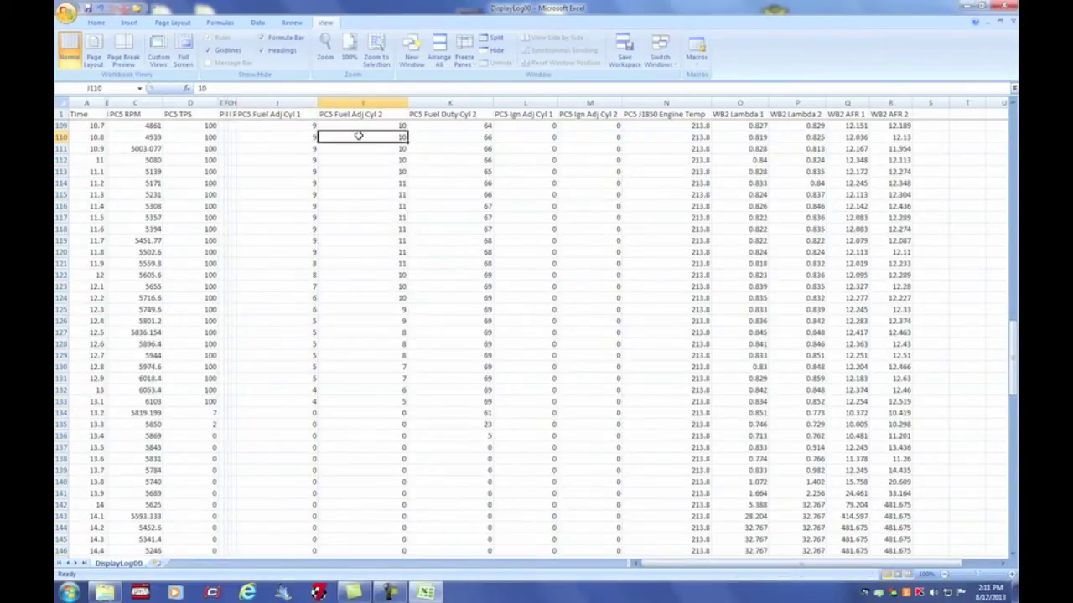
# Step: Narrow the Fuel Duty Cyl 2, both Ign Adj and J1850 Engine Temp columns to slivers
pyautogui.click(446, 102)
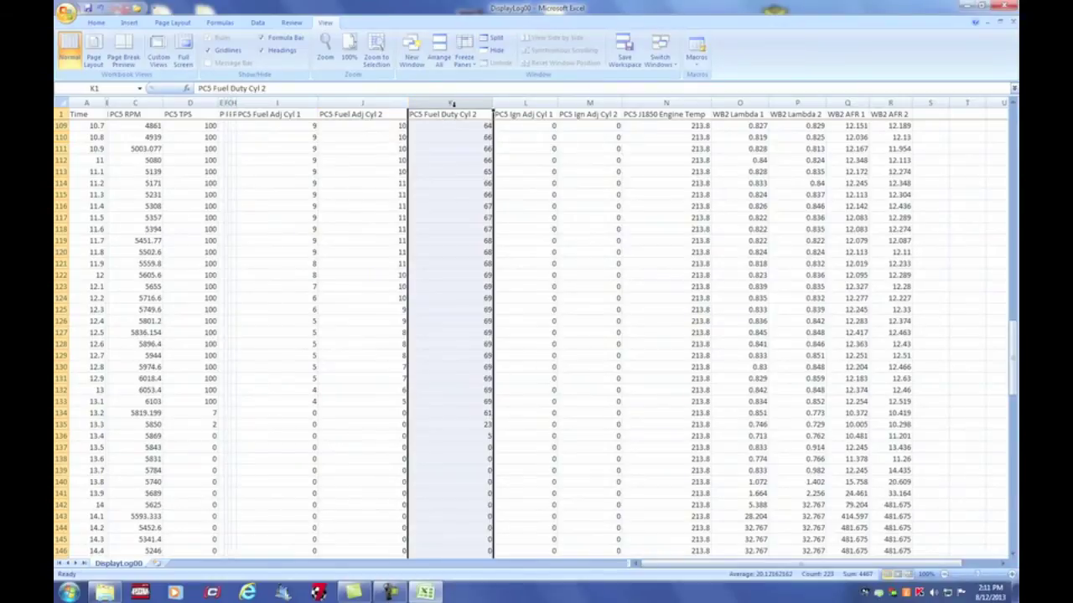
pyautogui.moveTo(488, 101); pyautogui.dragTo(409, 102)
pyautogui.click(510, 103)
pyautogui.moveTo(1012, 360); pyautogui.dragTo(1012, 125)
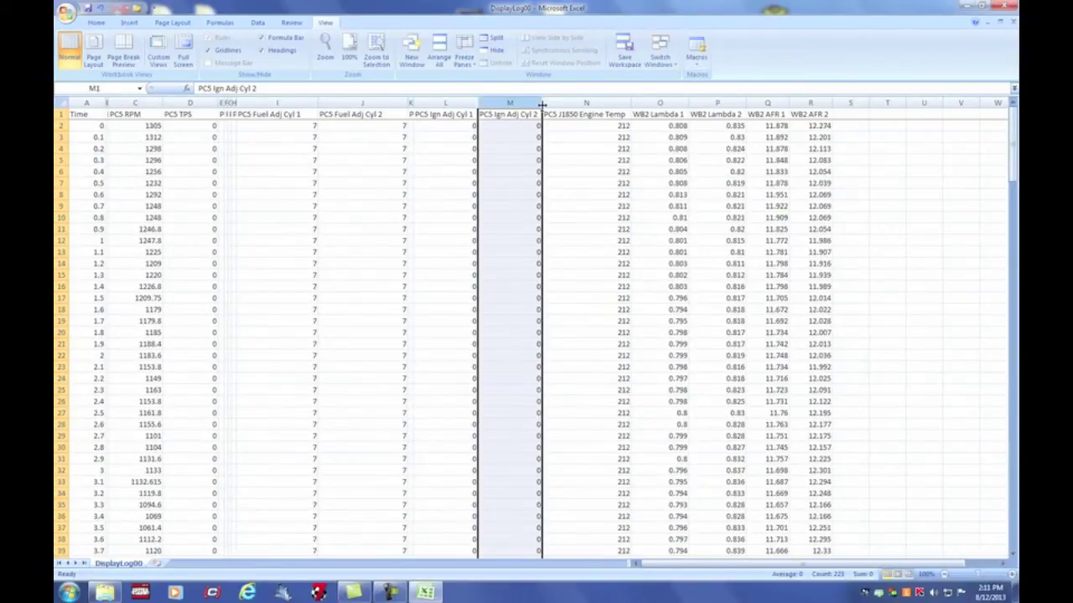
pyautogui.moveTo(541, 102); pyautogui.dragTo(477, 101)
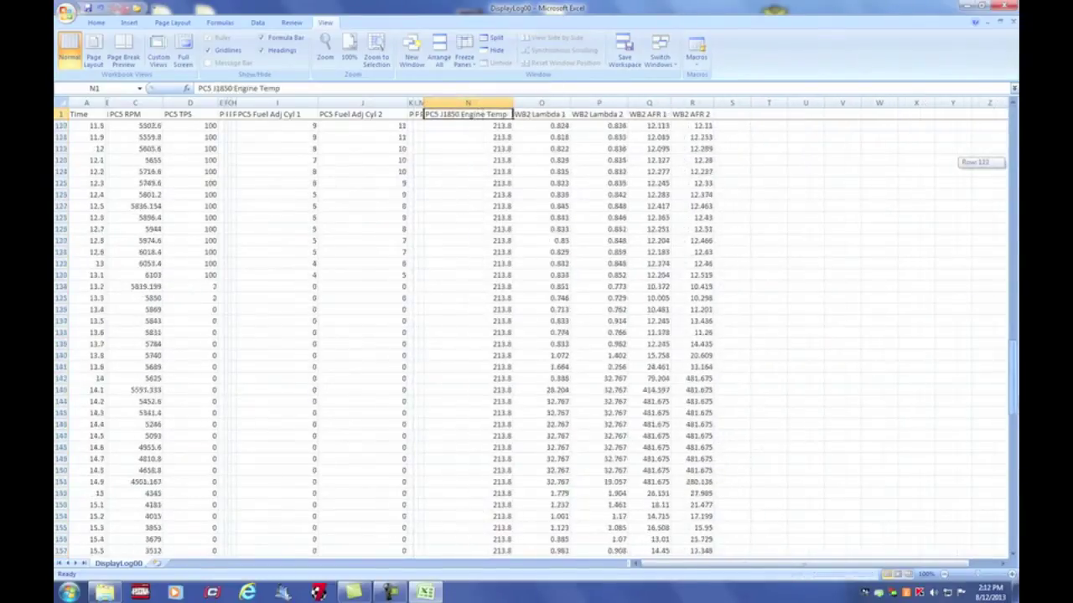
pyautogui.moveTo(1012, 277); pyautogui.dragTo(1012, 332)
pyautogui.moveTo(1012, 443); pyautogui.dragTo(1012, 117)
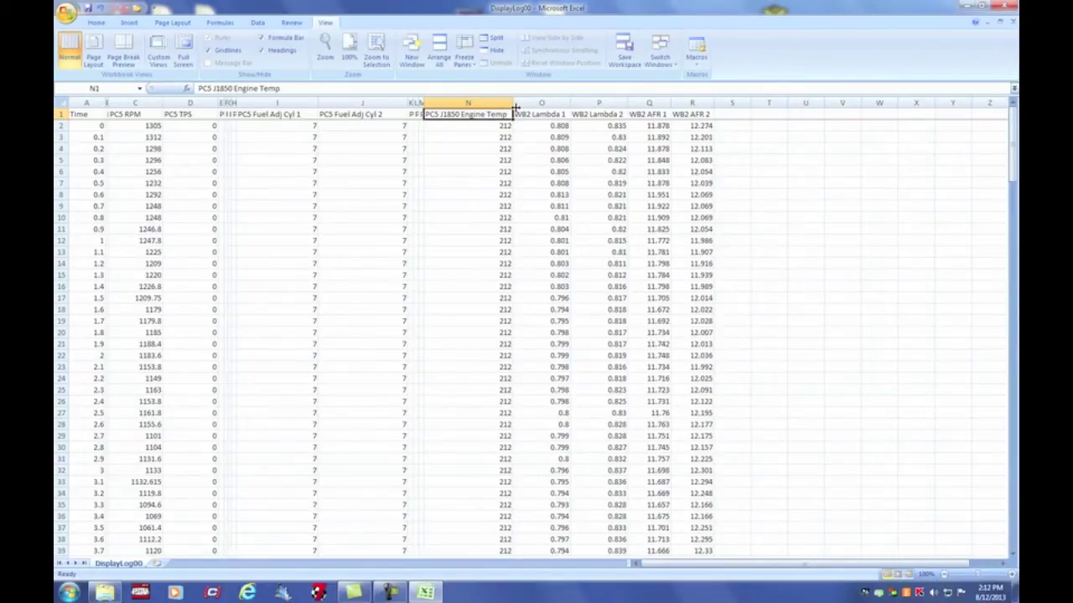
pyautogui.moveTo(513, 102); pyautogui.dragTo(429, 102)
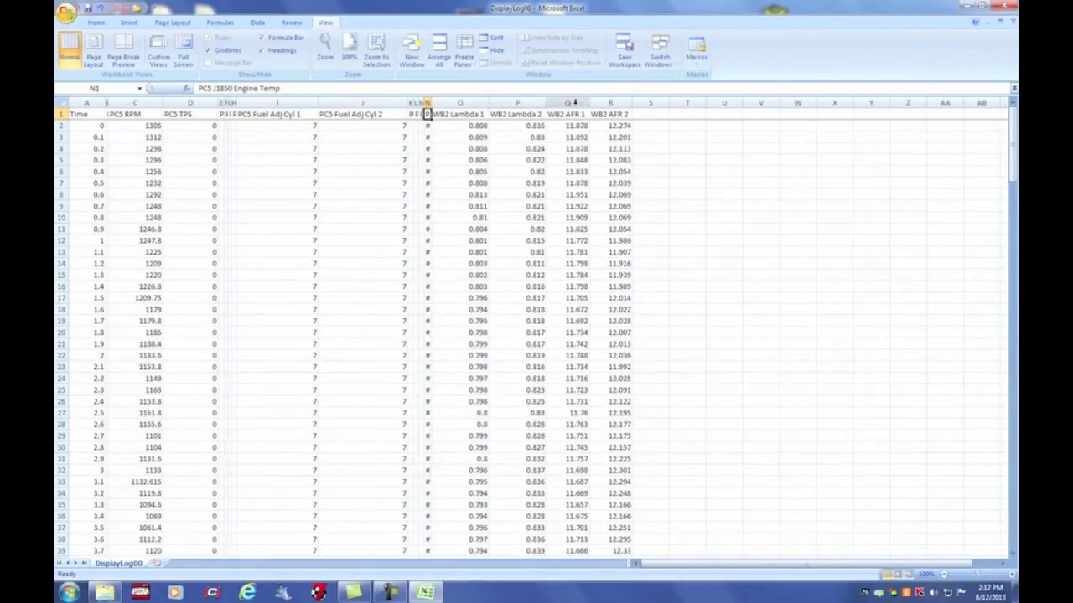
pyautogui.click(468, 102)
# Step: Select and compare the WB2 Lambda 1, Lambda 2, AFR 1 and AFR 2 columns
pyautogui.click(515, 102)
pyautogui.click(472, 102)
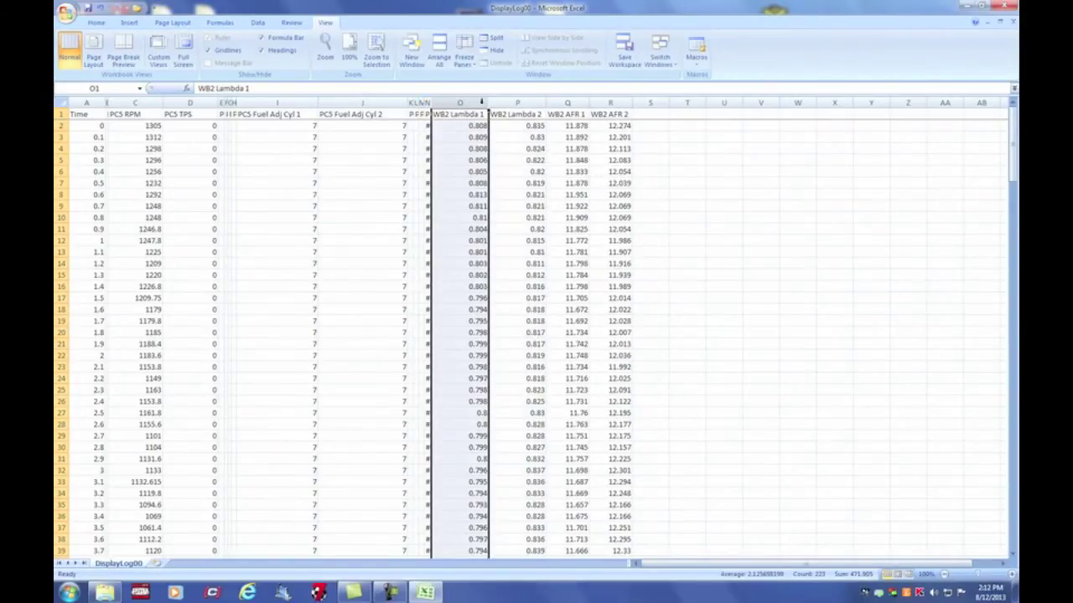
pyautogui.click(573, 103)
pyautogui.click(610, 102)
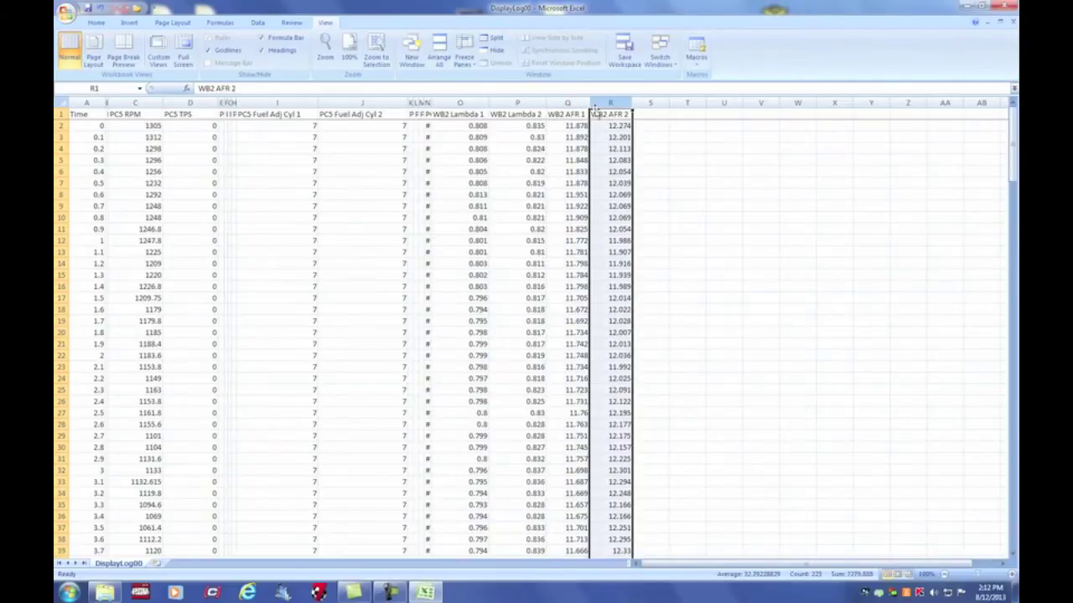
pyautogui.click(463, 101)
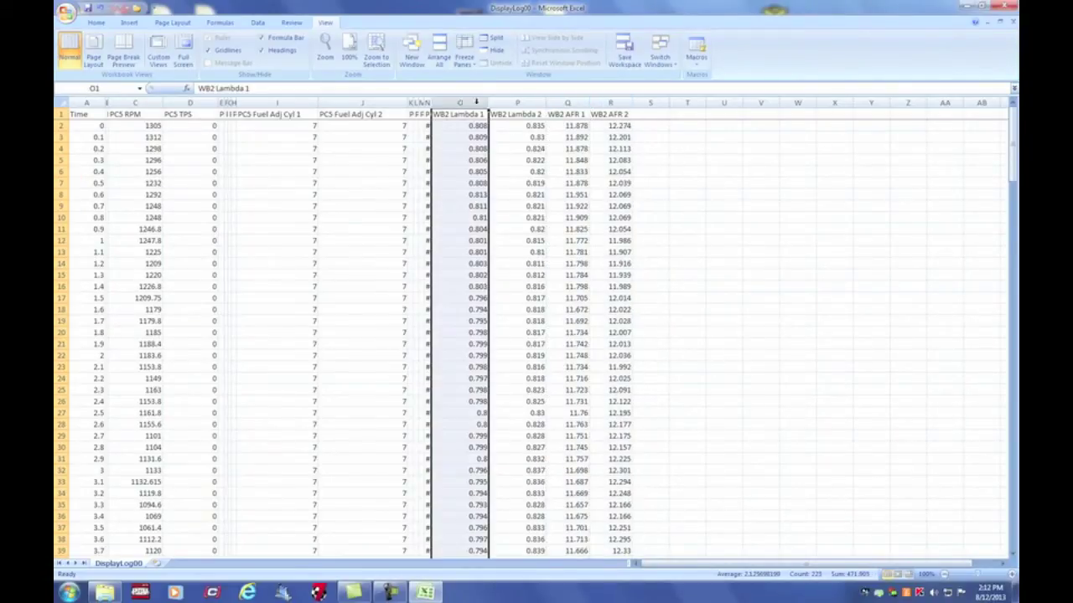
pyautogui.click(568, 102)
pyautogui.click(486, 102)
pyautogui.click(567, 102)
pyautogui.click(484, 101)
pyautogui.click(518, 101)
pyautogui.click(567, 103)
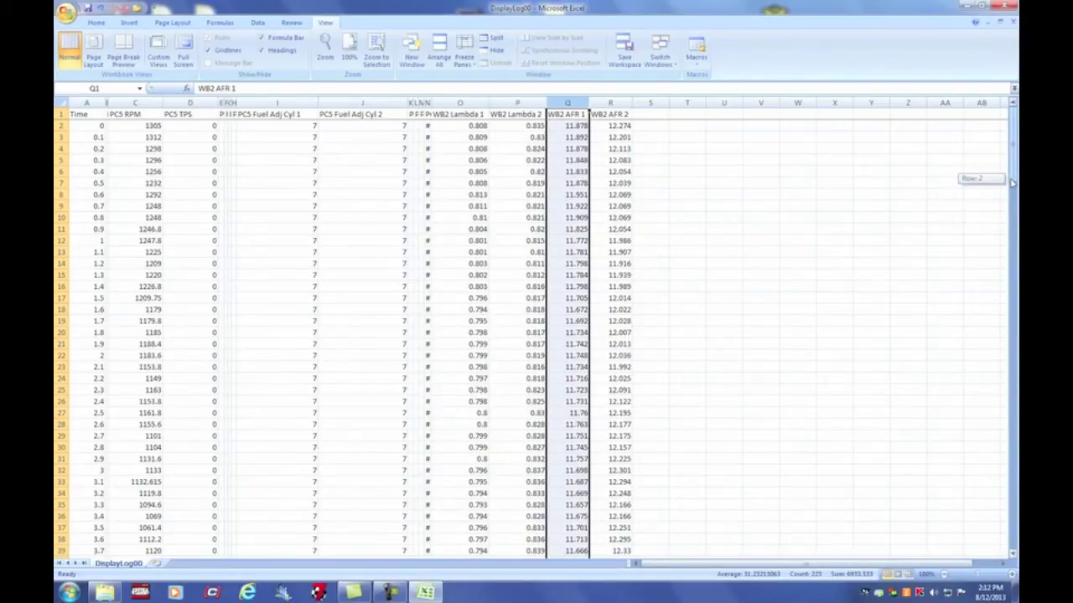
# Step: Check AFR readings in Q15 and R8, then hide the WB2 Lambda 1 and 2 columns
pyautogui.click(563, 275)
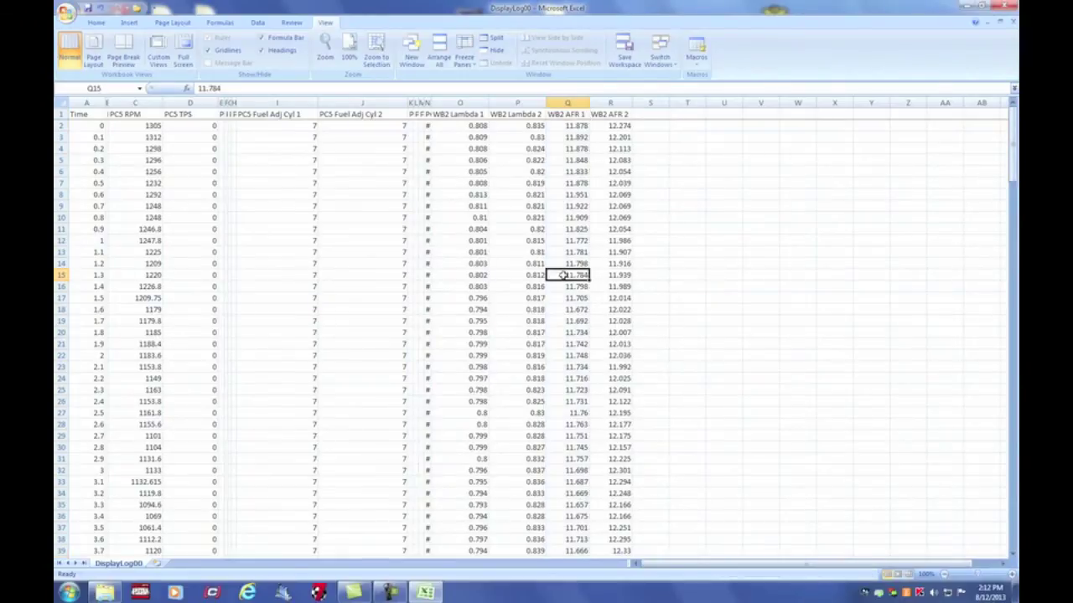
pyautogui.scroll(-8, 568, 356)
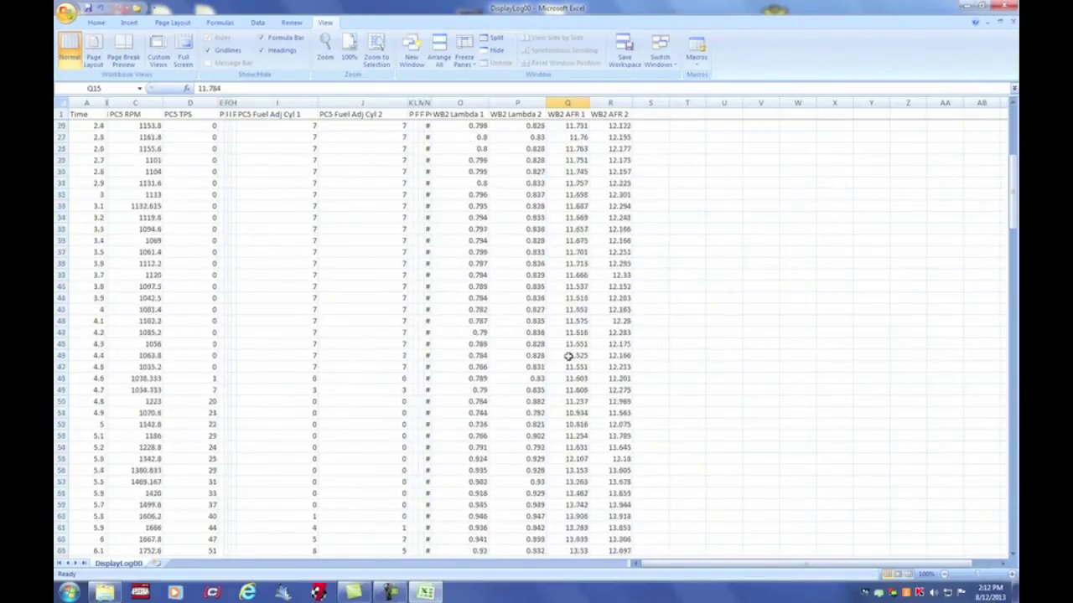
pyautogui.scroll(8, 568, 356)
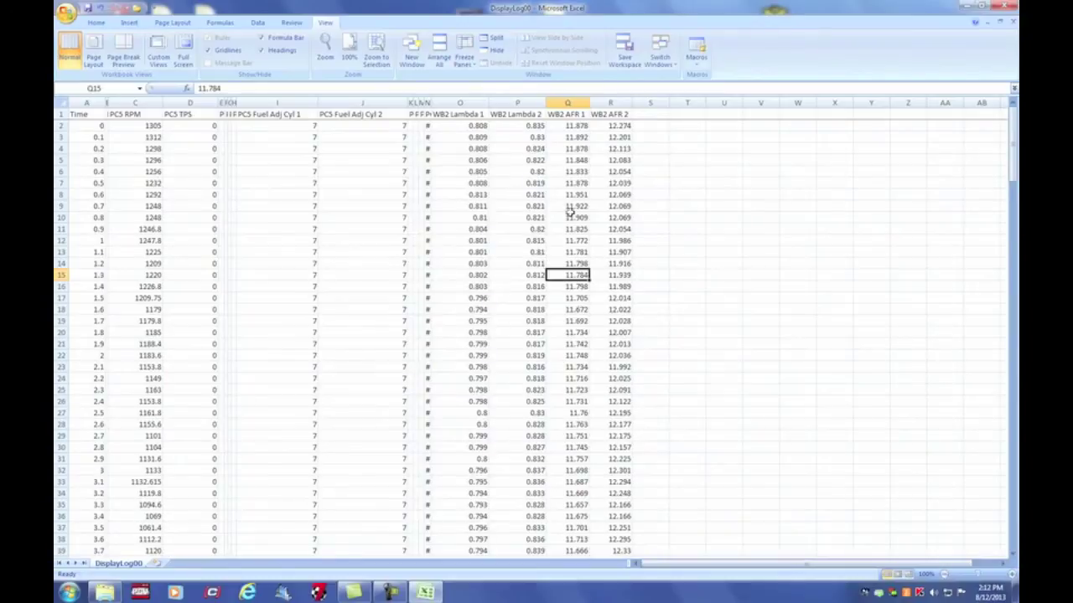
pyautogui.click(610, 191)
pyautogui.moveTo(539, 102); pyautogui.dragTo(459, 102)
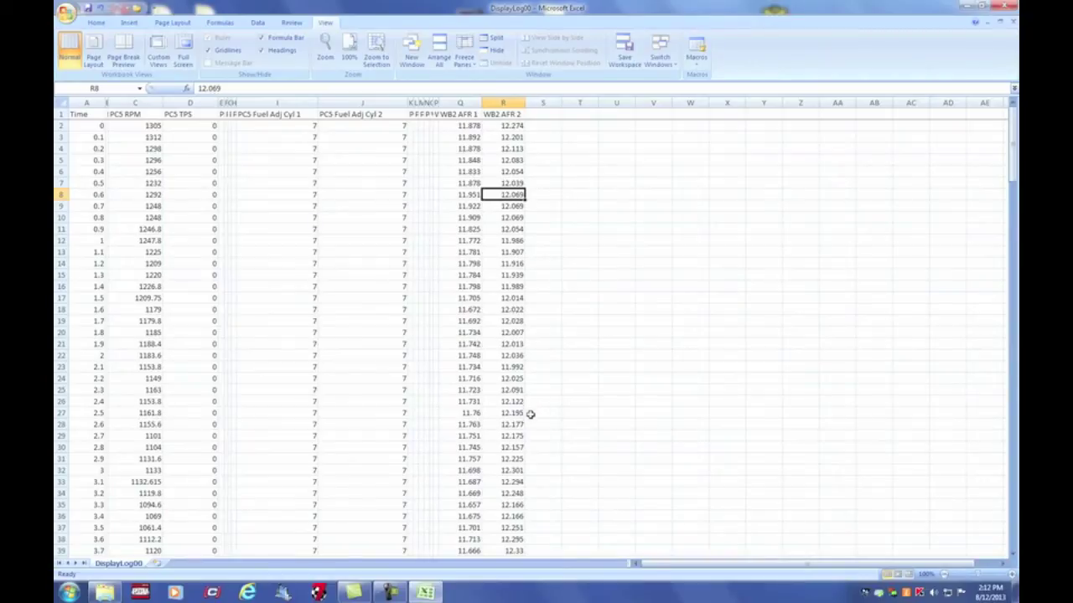
pyautogui.click(148, 366)
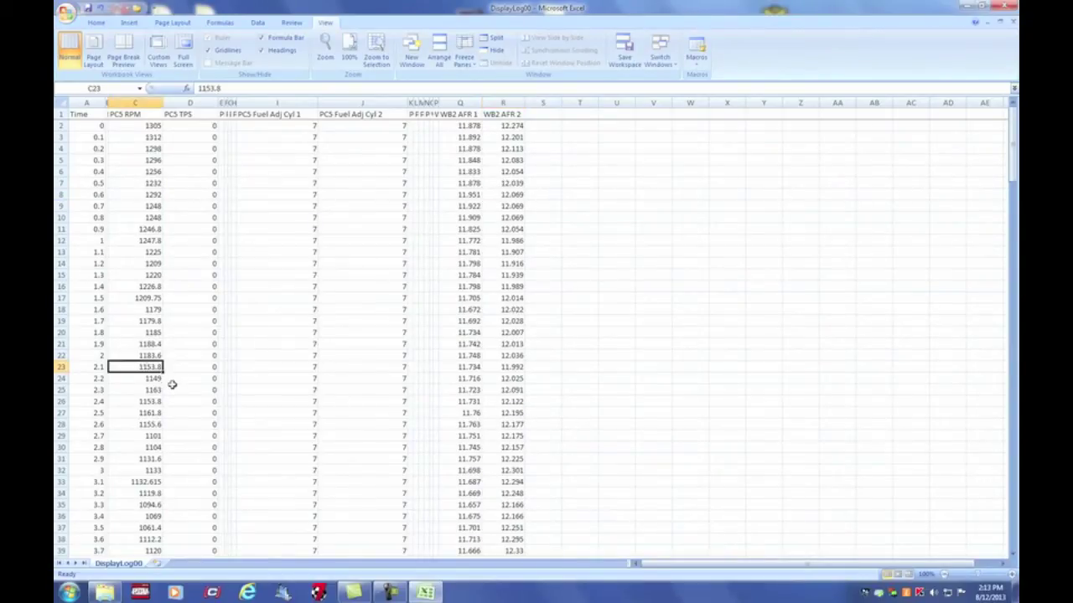
pyautogui.click(179, 389)
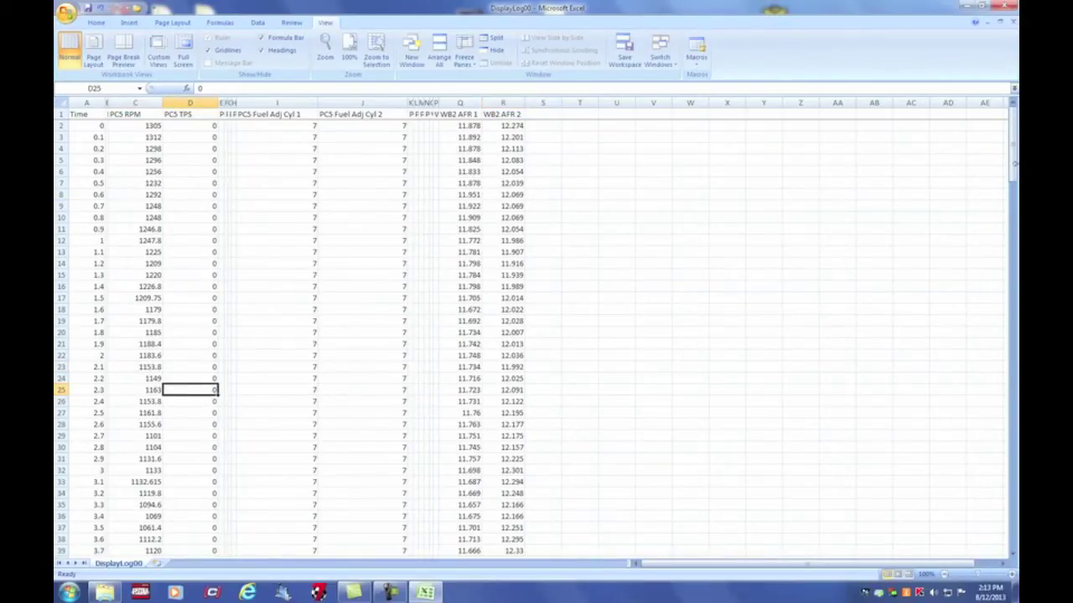
pyautogui.moveTo(1011, 152); pyautogui.dragTo(1015, 233)
# Step: Restore down the Excel window and fit it into the left half of the screen
pyautogui.click(984, 7)
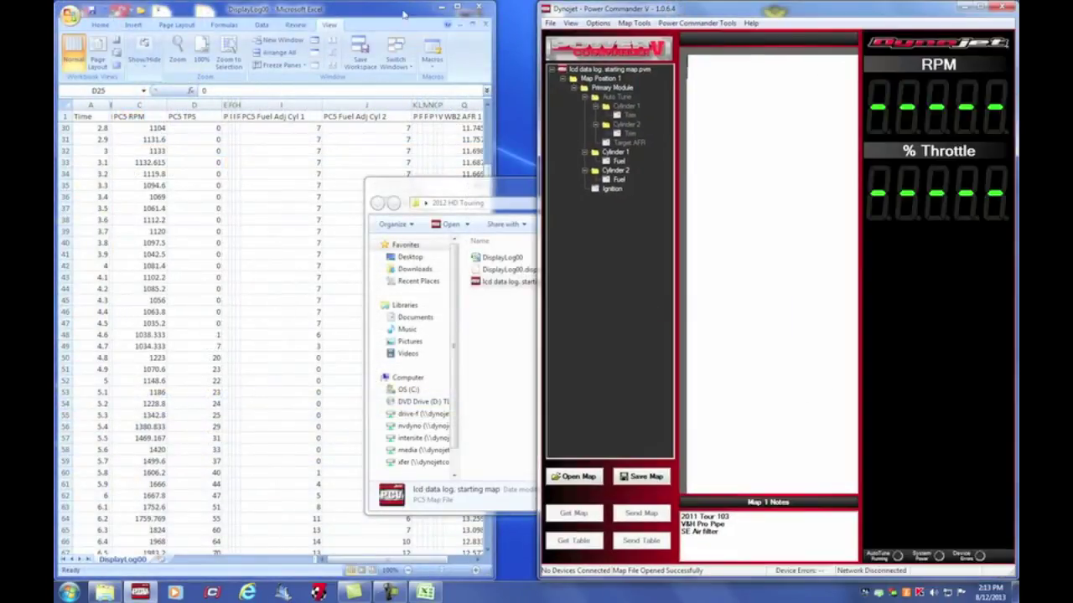
pyautogui.moveTo(403, 14); pyautogui.dragTo(55, 121)
pyautogui.click(620, 161)
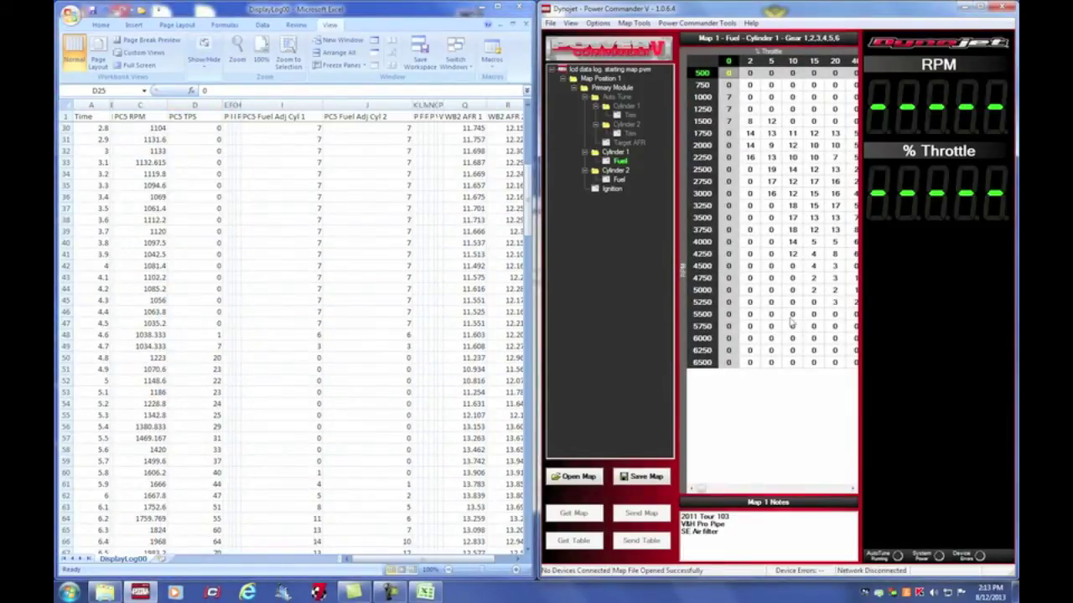
# Step: Show Power Commander V's Cylinder 2 fuel table out to the 100% throttle column, 2500 RPM cell
pyautogui.moveTo(694, 492); pyautogui.dragTo(844, 489)
pyautogui.click(835, 169)
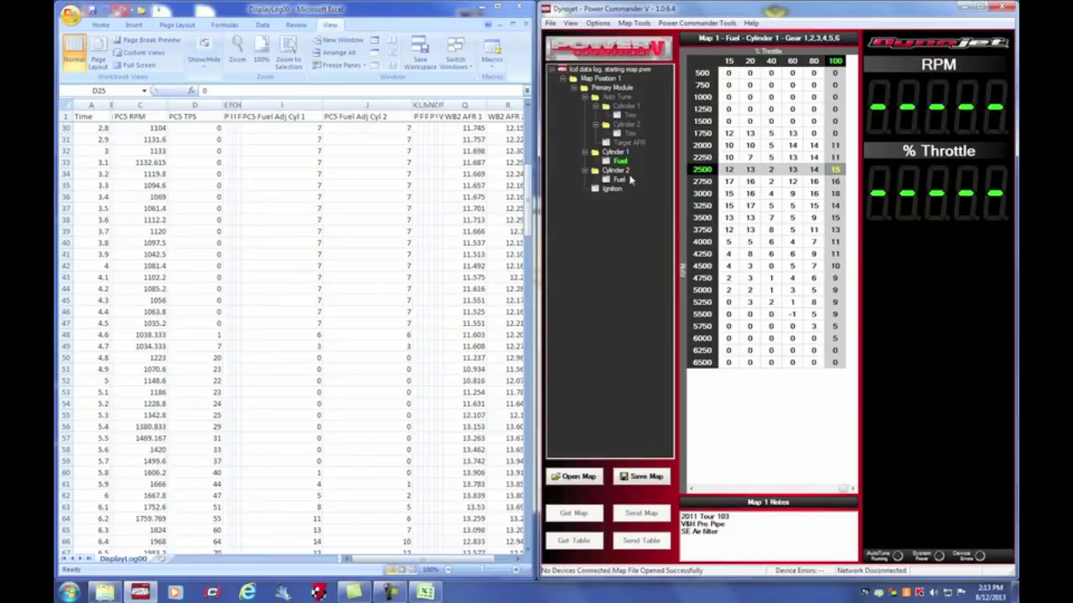
pyautogui.click(620, 180)
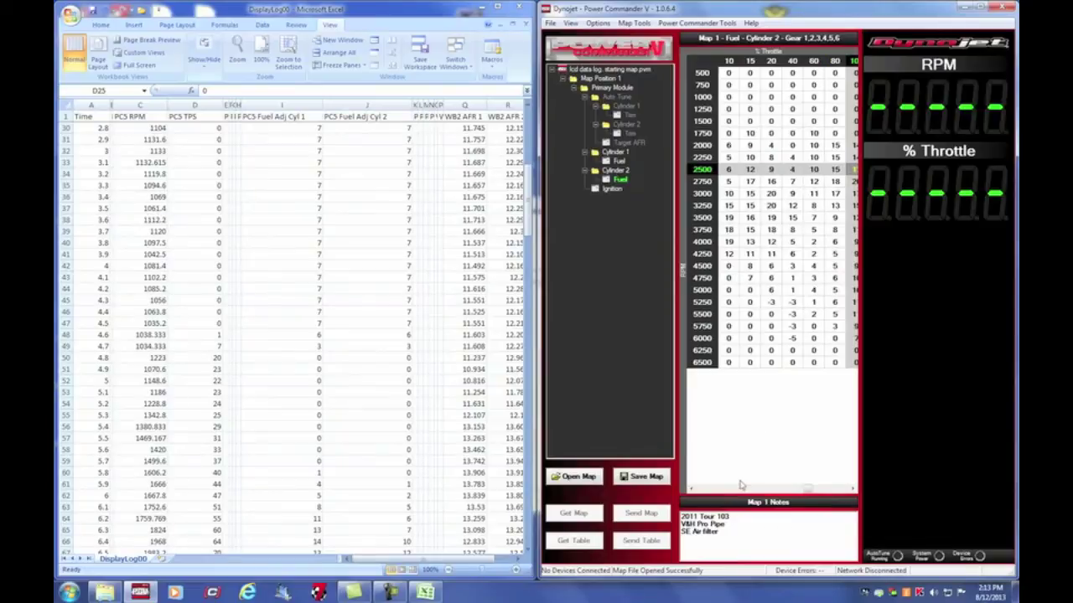
pyautogui.click(850, 489)
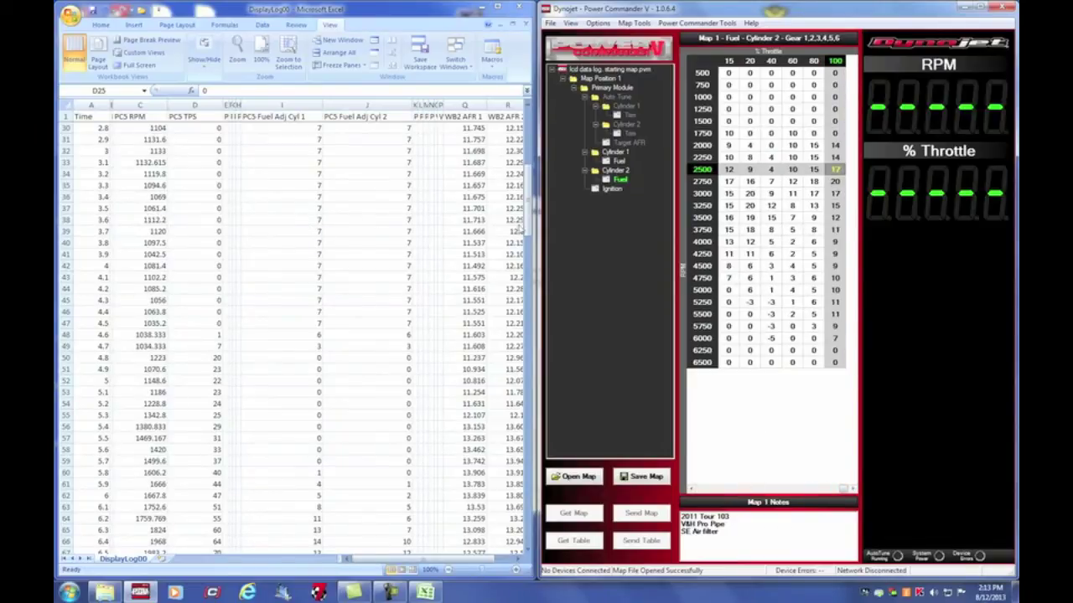
pyautogui.click(528, 262)
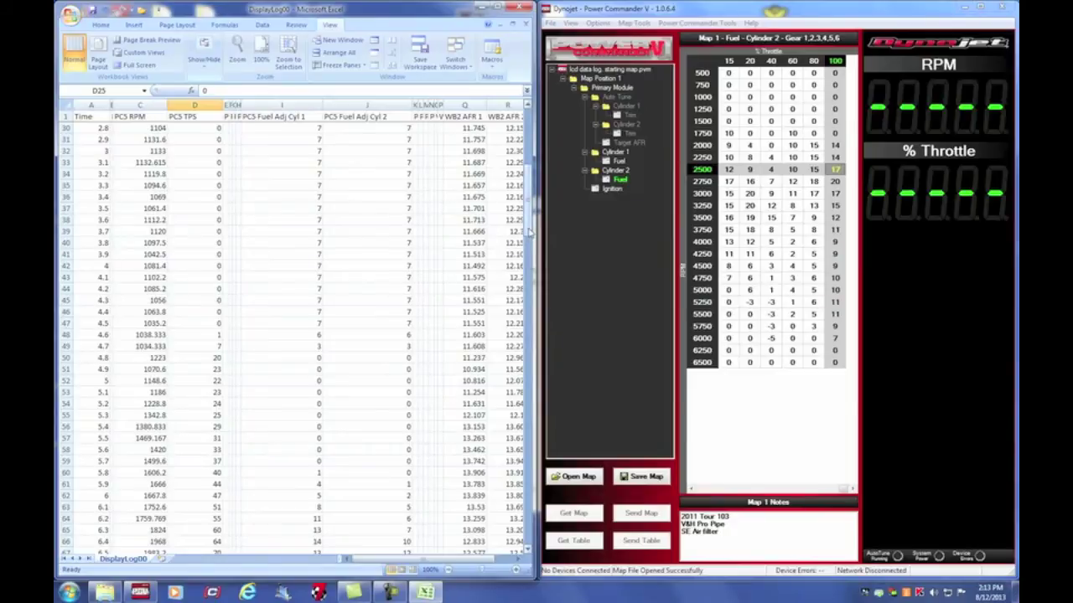
pyautogui.moveTo(528, 232); pyautogui.dragTo(533, 299)
# Step: Match row 75's Cylinder 1 fuel trim of 15 to the 2500 RPM, 100% throttle map cell
pyautogui.click(195, 243)
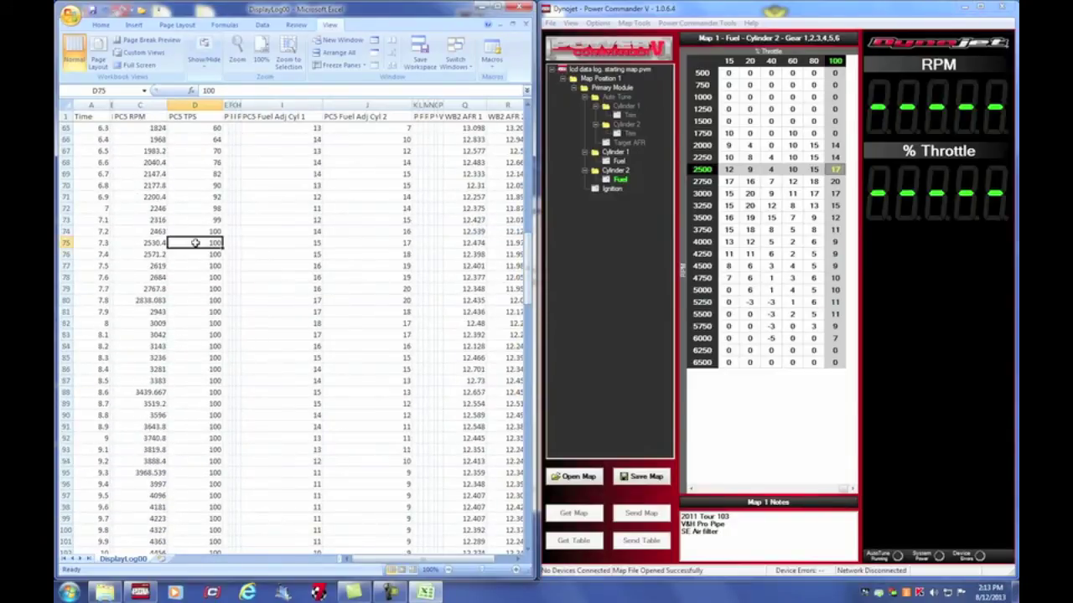
pyautogui.moveTo(148, 242); pyautogui.dragTo(273, 241)
pyautogui.click(282, 244)
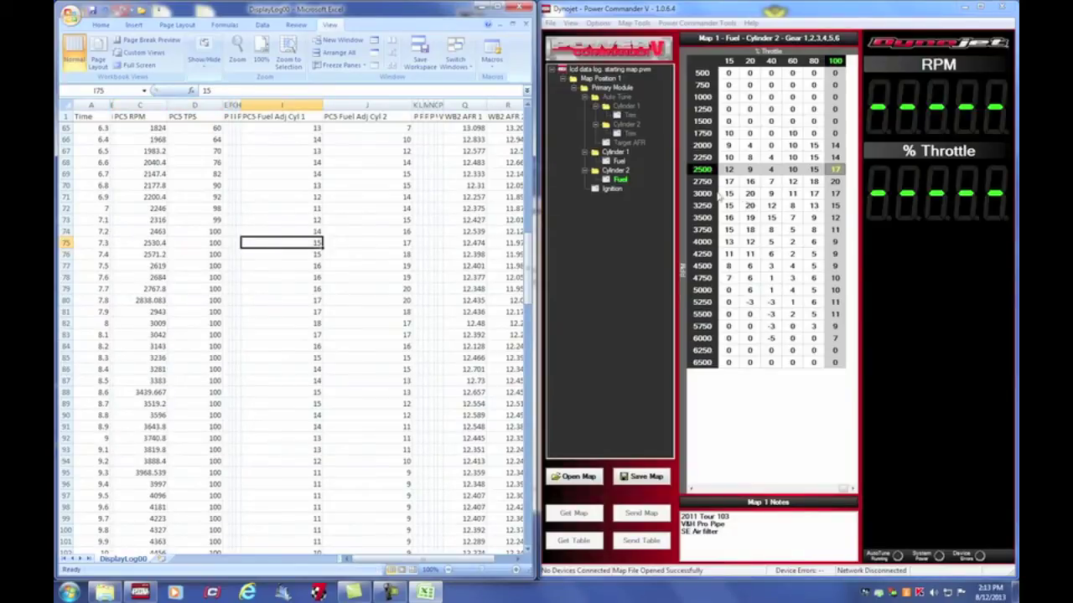
pyautogui.click(619, 161)
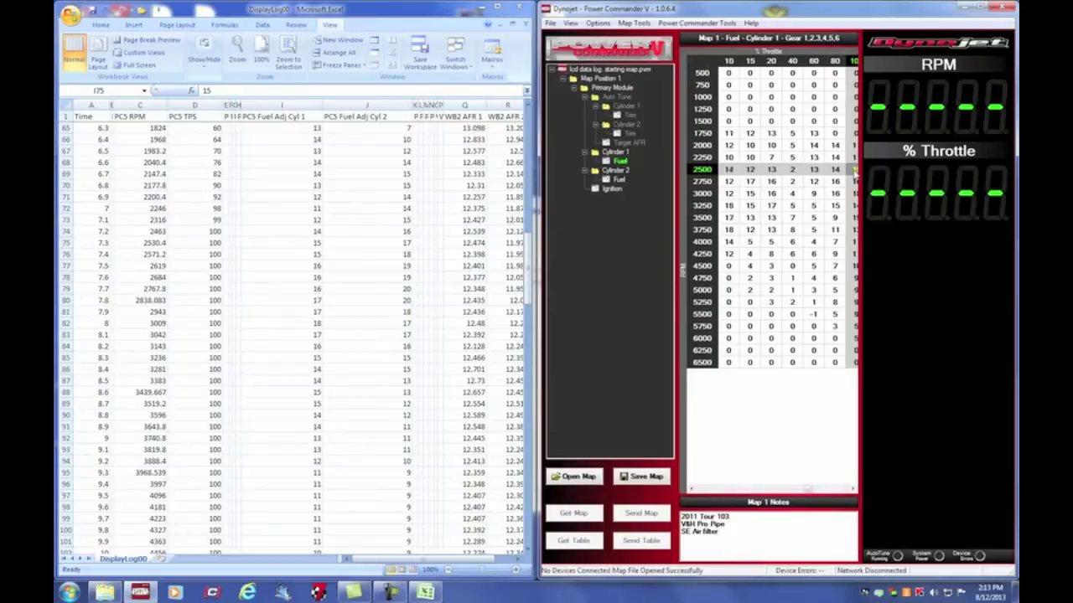
pyautogui.click(854, 171)
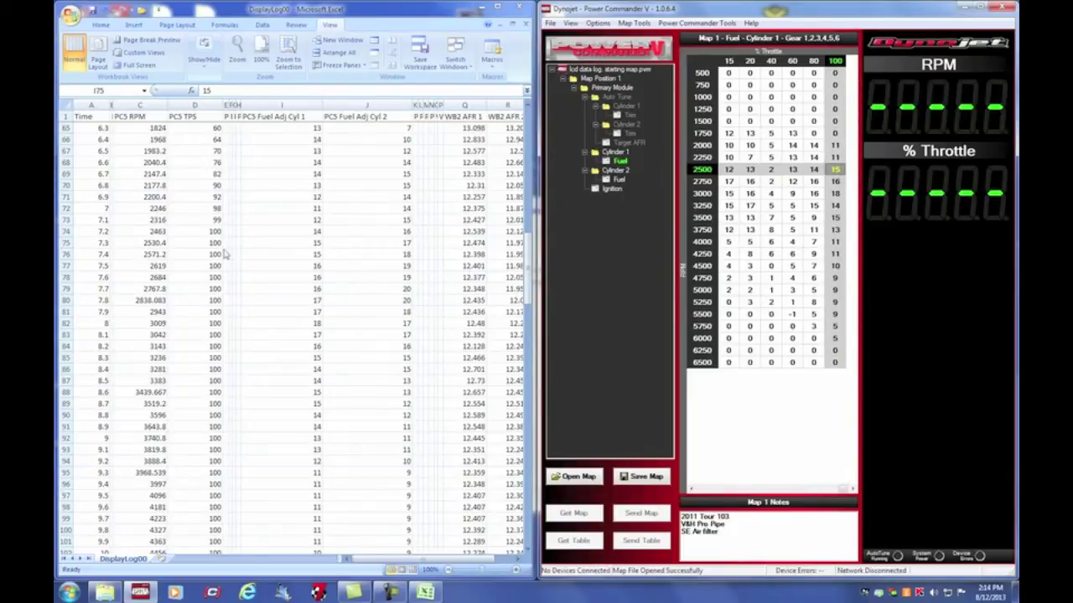
pyautogui.click(305, 245)
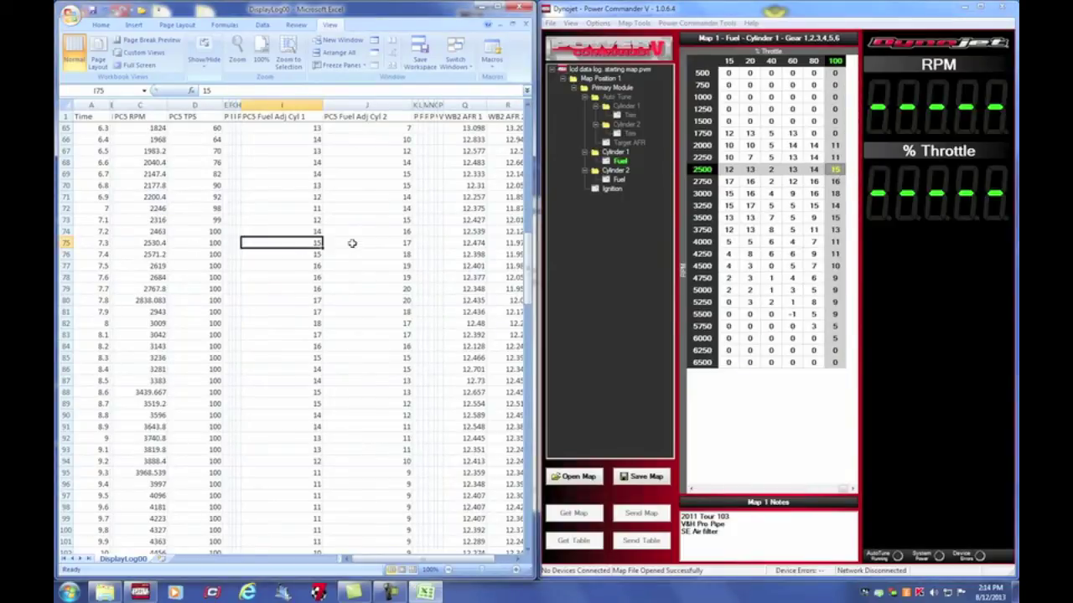
# Step: Compare row 75's Cylinder 2 trim of 17 against the Cylinder 2 map, then return to Cylinder 1
pyautogui.click(352, 243)
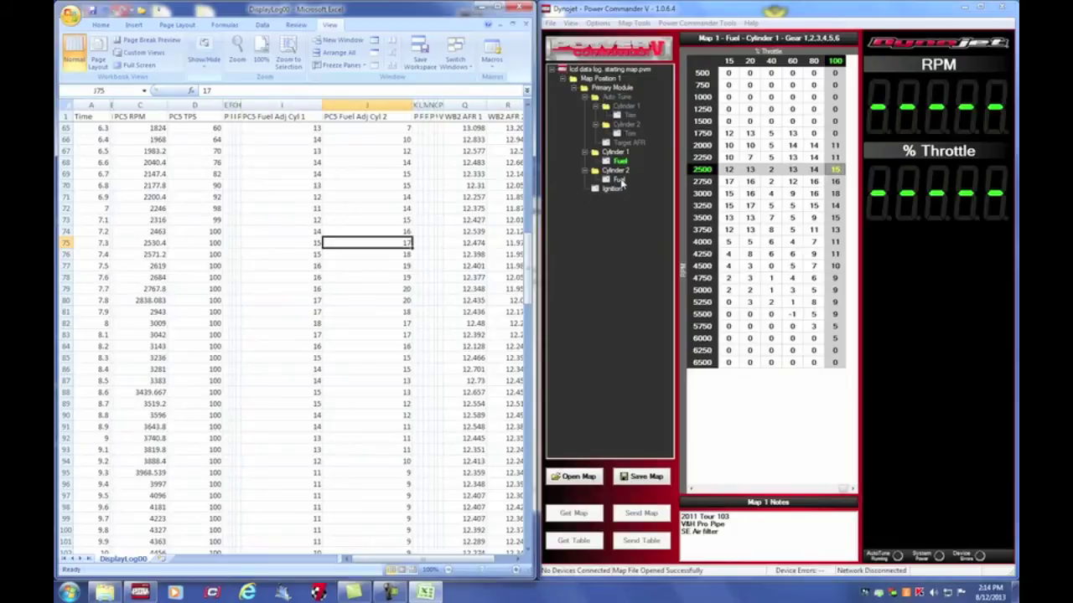
pyautogui.click(619, 181)
pyautogui.click(855, 170)
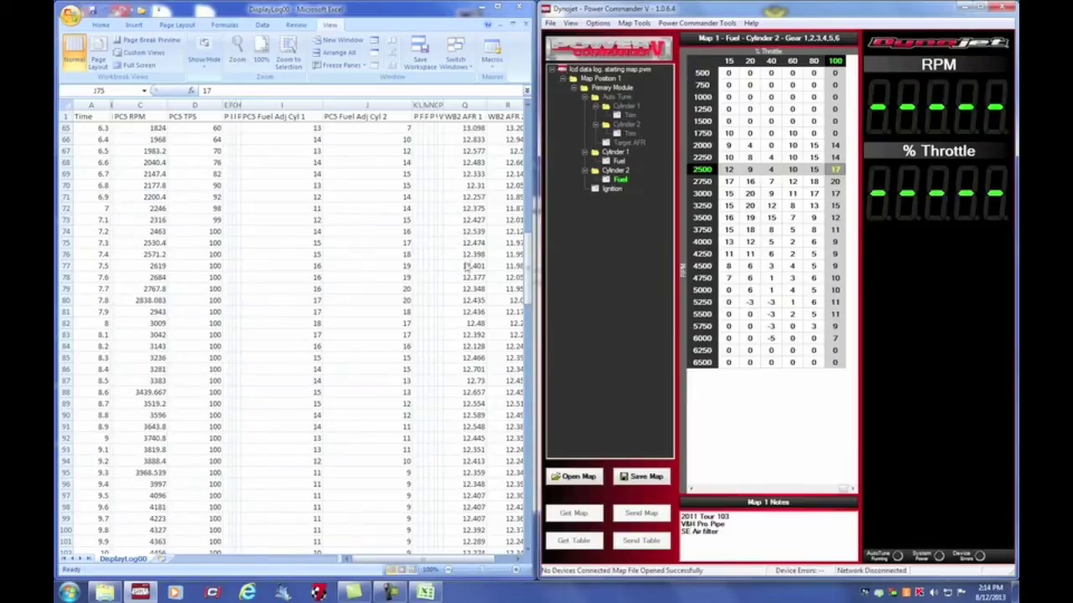
pyautogui.click(367, 242)
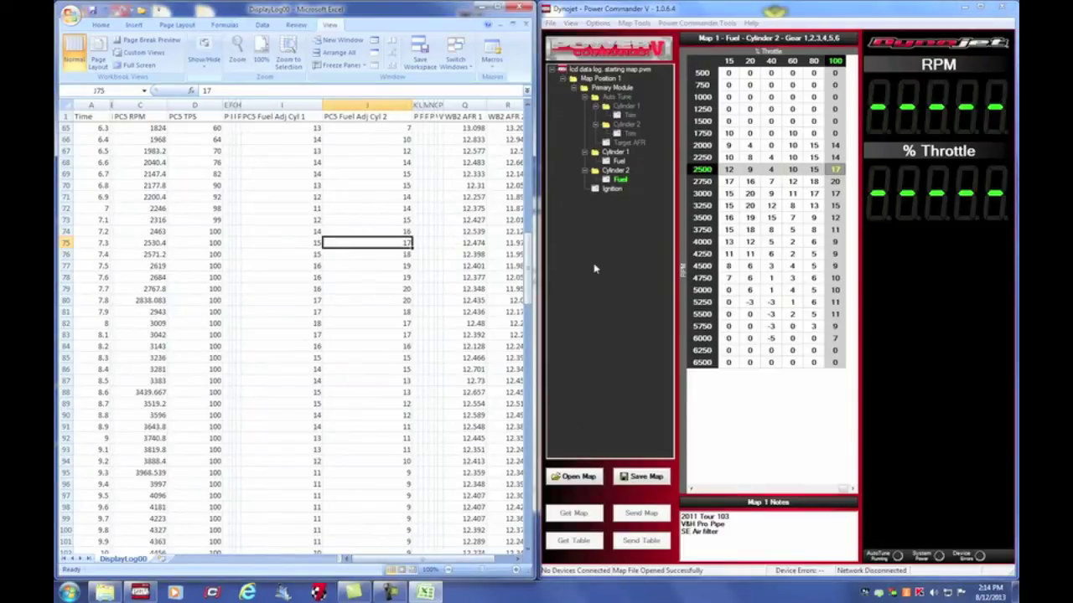
pyautogui.click(620, 160)
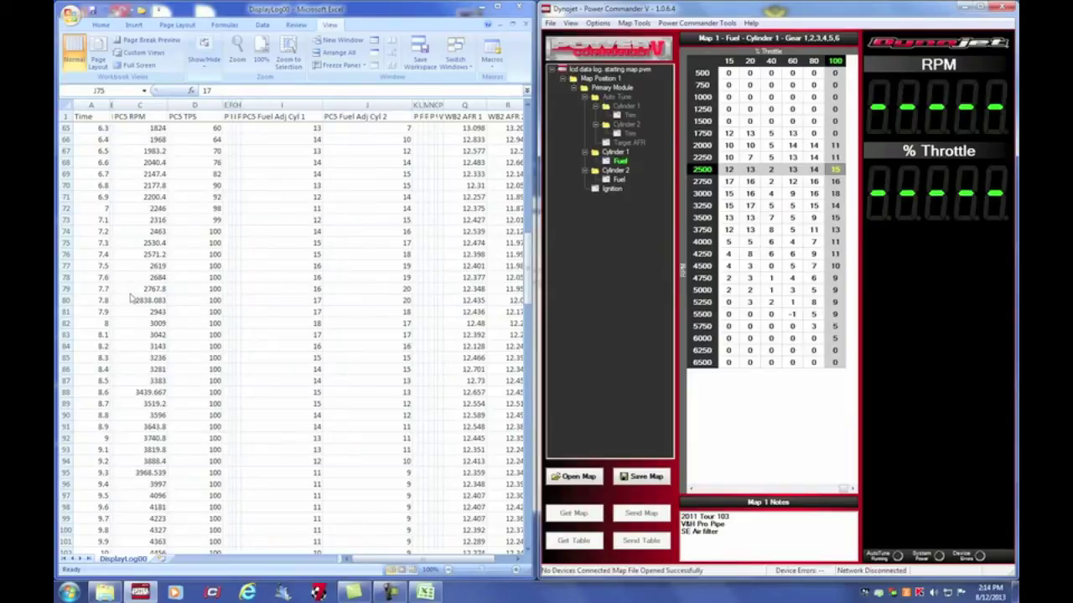
# Step: Read row 75's WB2 AFR 1 and AFR 2 values, bringing both columns fully into view
pyautogui.click(67, 245)
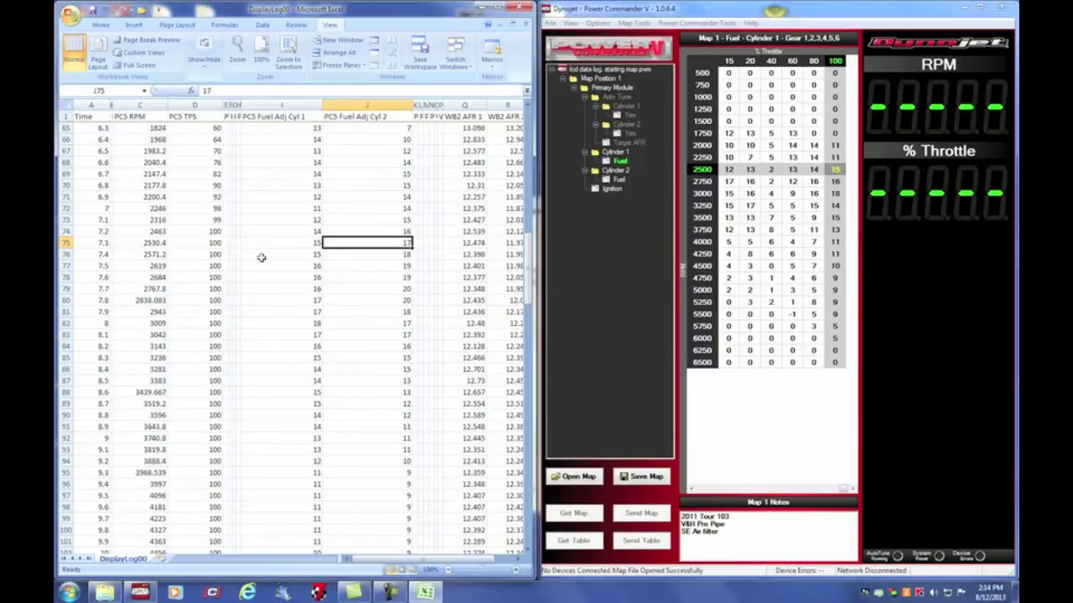
pyautogui.click(460, 243)
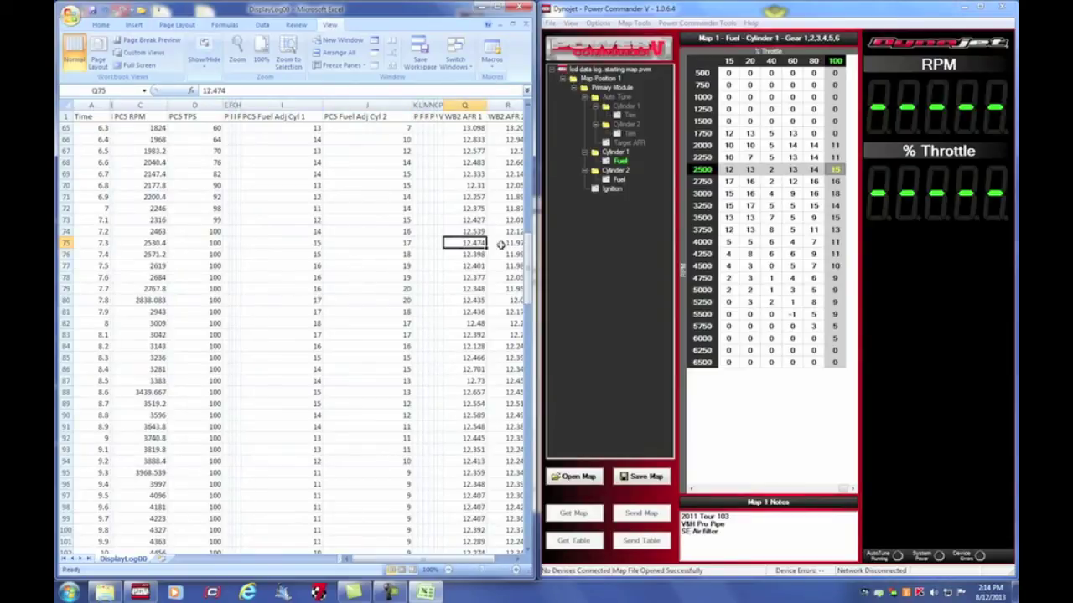
pyautogui.click(500, 244)
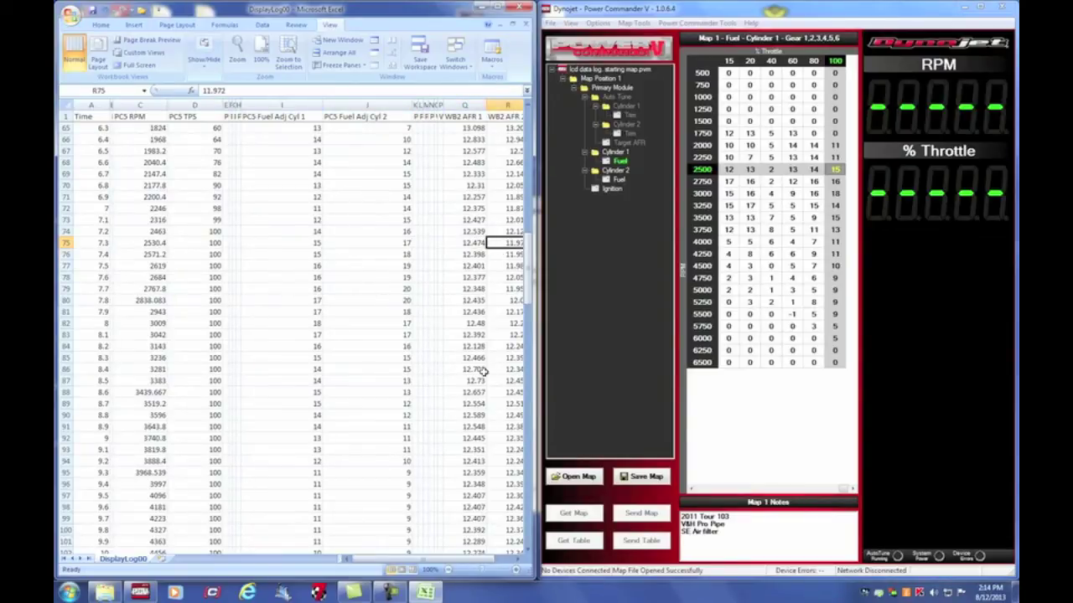
pyautogui.moveTo(444, 560); pyautogui.dragTo(455, 561)
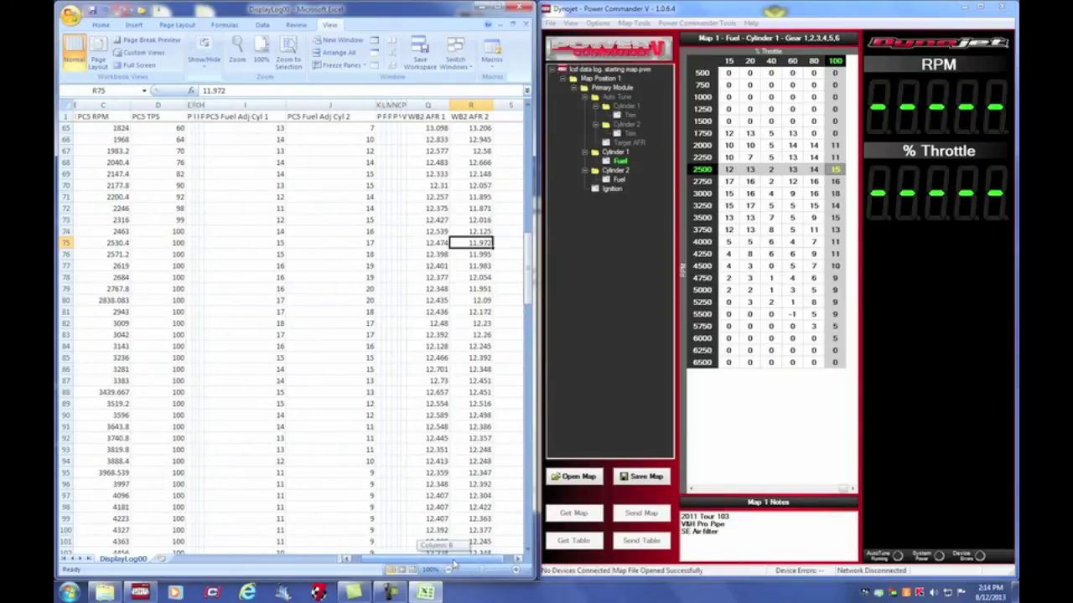
# Step: Select row 75's AFR readings, then R85:R86 to see AFR 2 average 12.37
pyautogui.keyDown('shift'); pyautogui.click(444, 244); pyautogui.keyUp('shift')
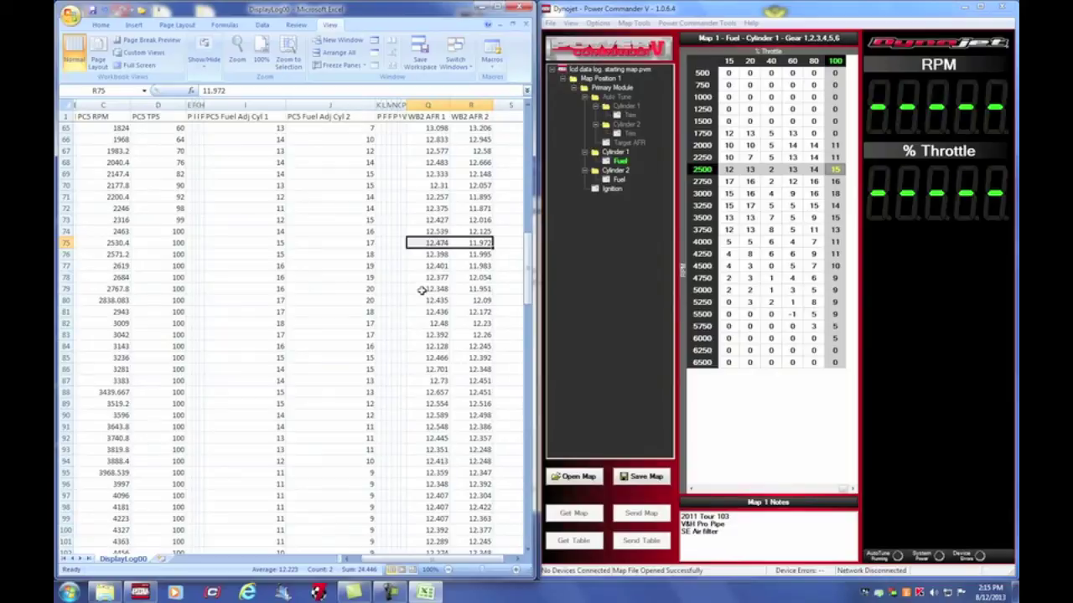
pyautogui.scroll(-2, 424, 290)
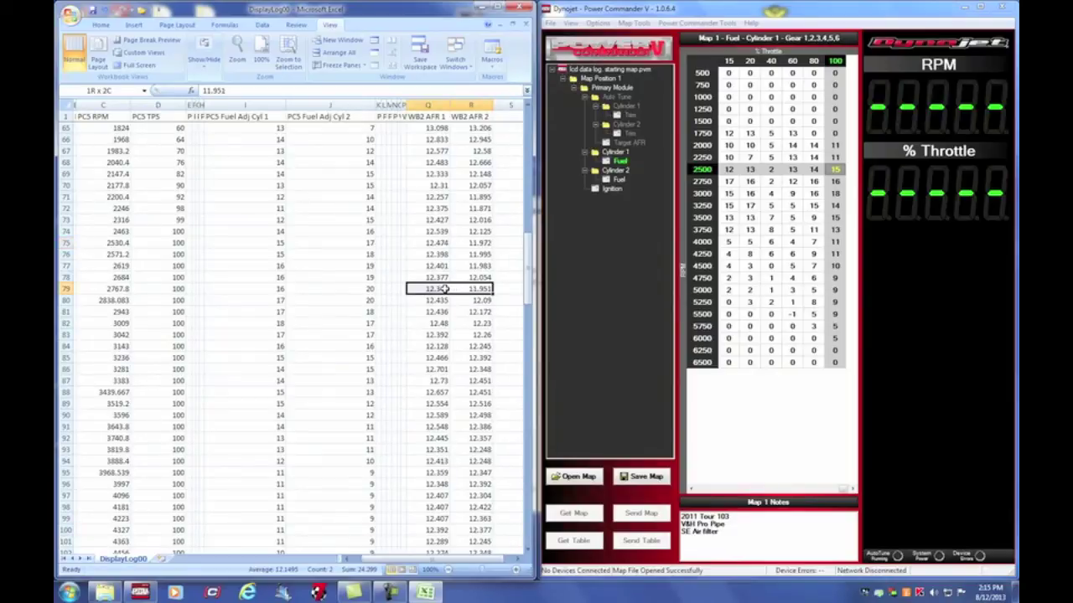
pyautogui.moveTo(458, 289); pyautogui.dragTo(457, 300)
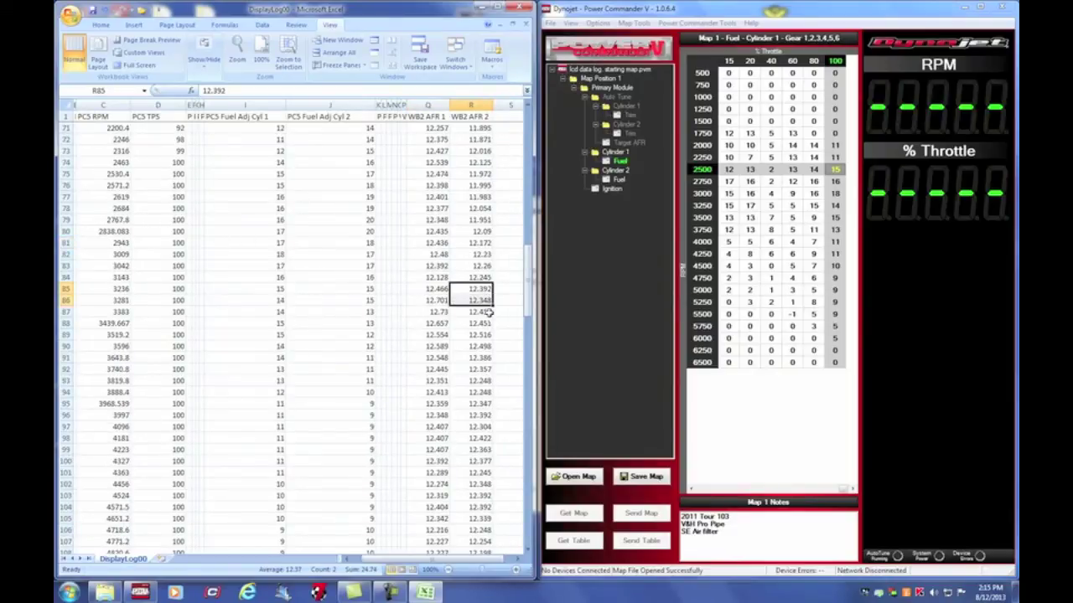
pyautogui.moveTo(526, 300); pyautogui.dragTo(525, 361)
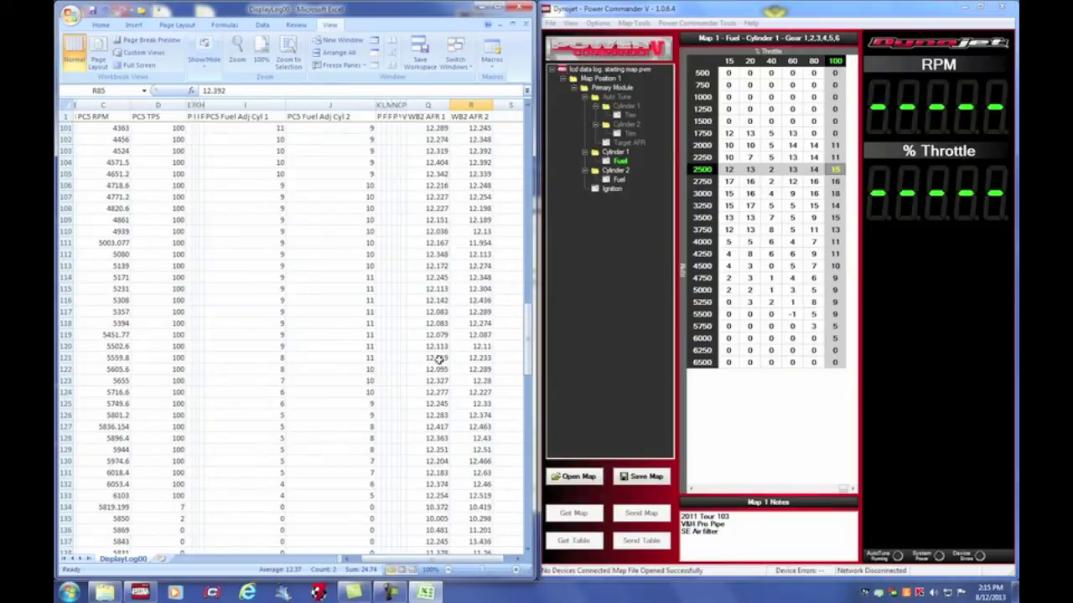
# Step: Scroll through the log to review WB2 AFR readings across the full-throttle rows
pyautogui.scroll(4, 450, 208)
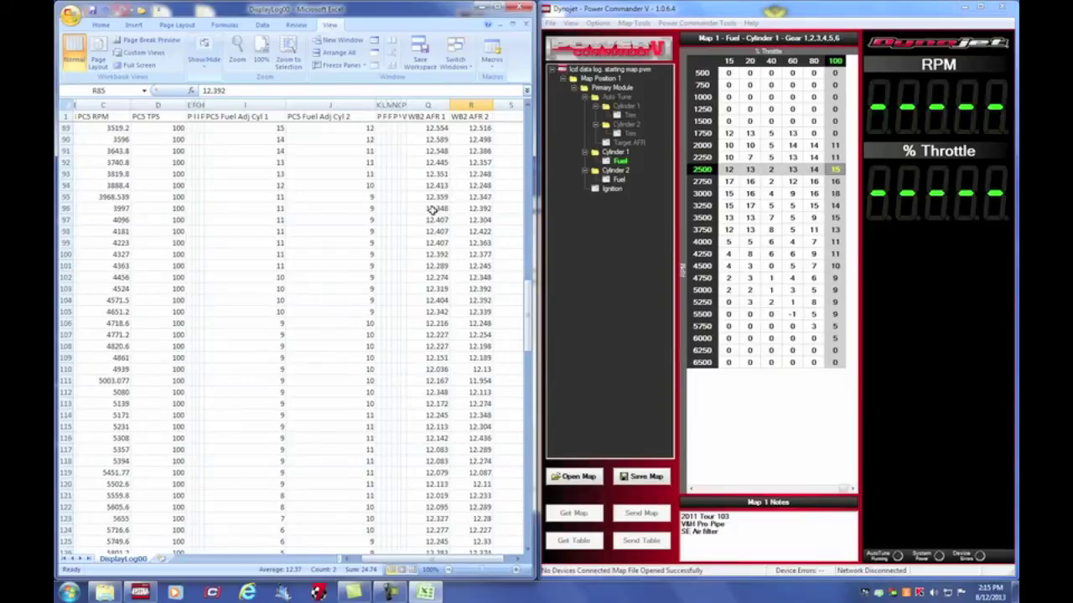
pyautogui.scroll(1, 433, 209)
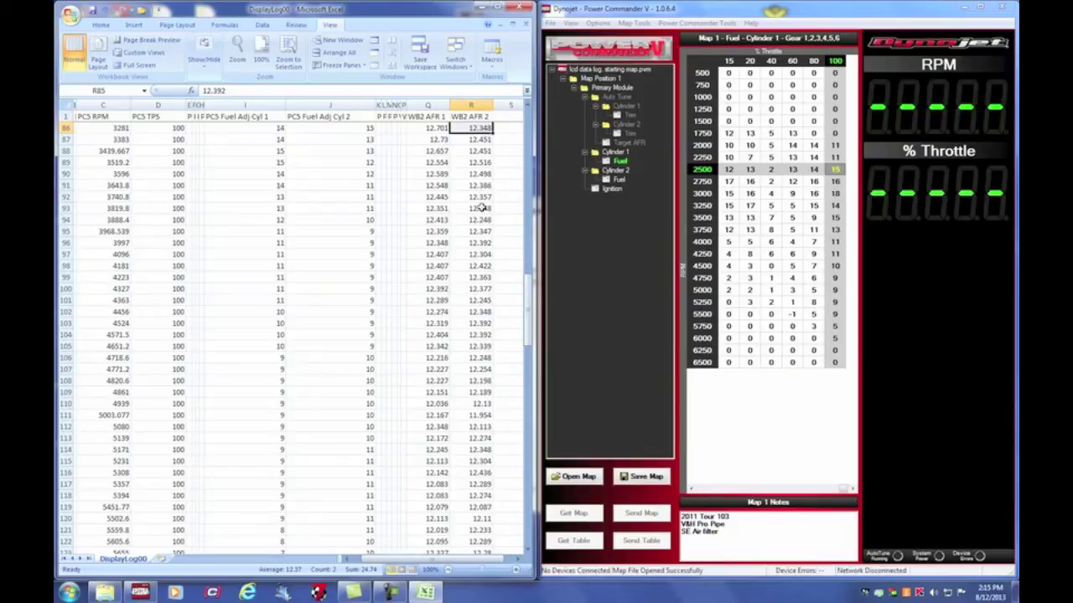
pyautogui.scroll(1, 478, 186)
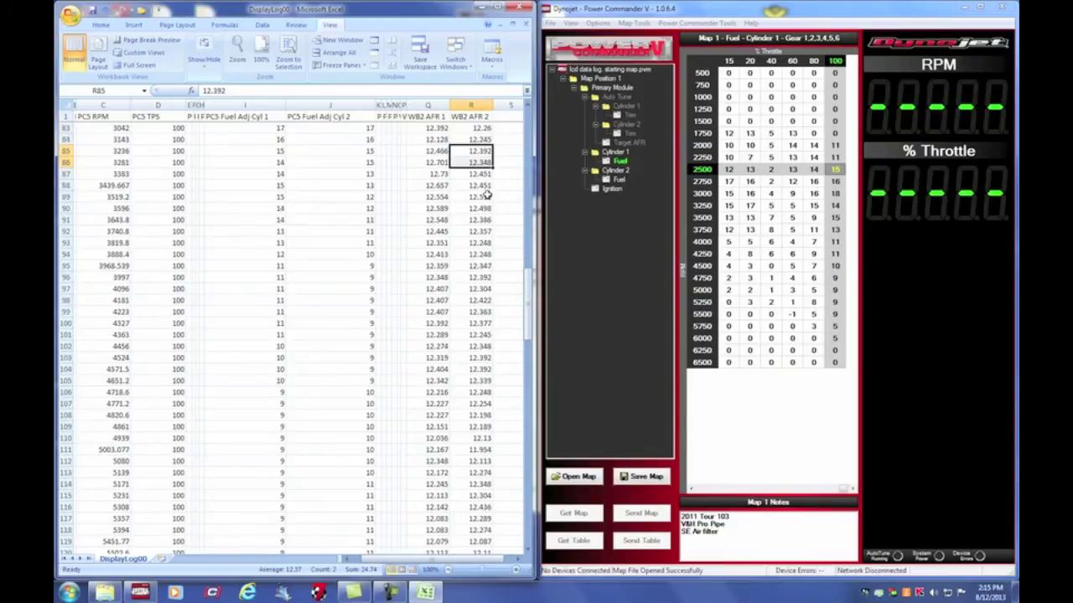
pyautogui.scroll(1, 486, 185)
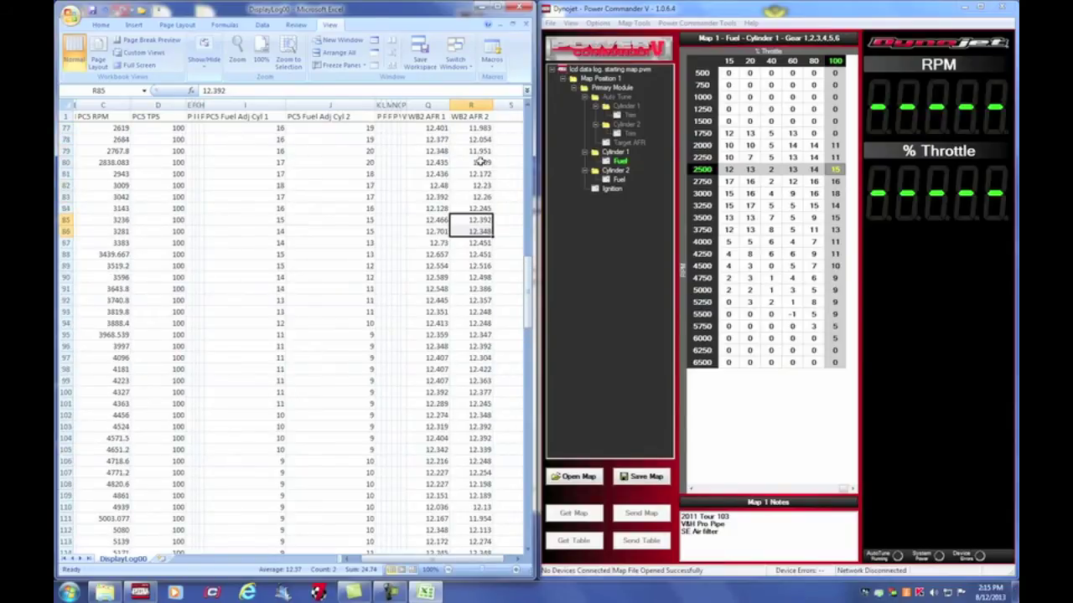
pyautogui.scroll(-1, 480, 161)
pyautogui.scroll(-3, 476, 437)
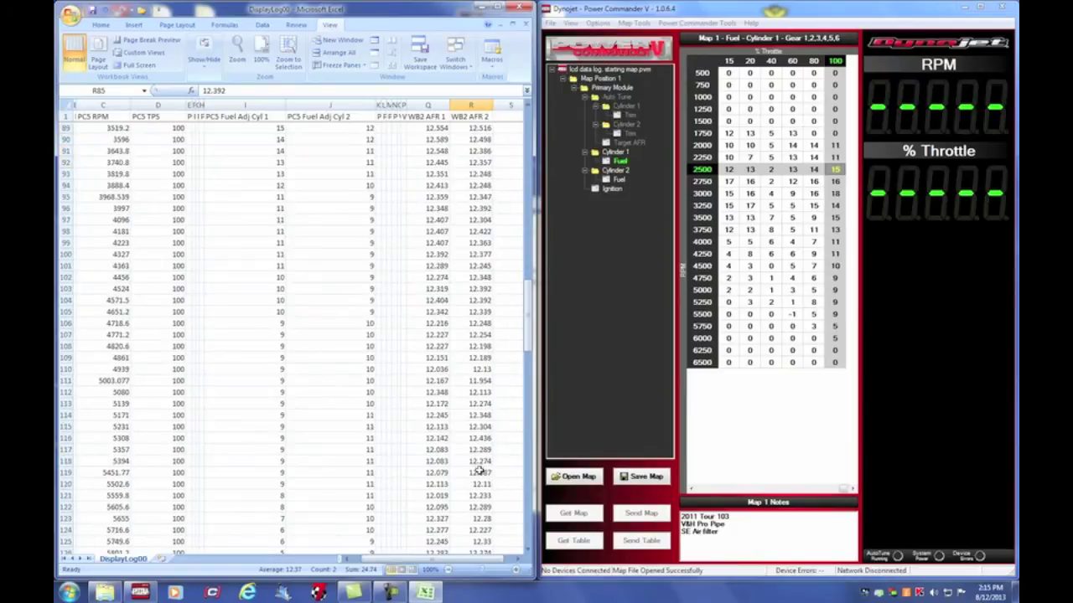
pyautogui.scroll(-3, 478, 474)
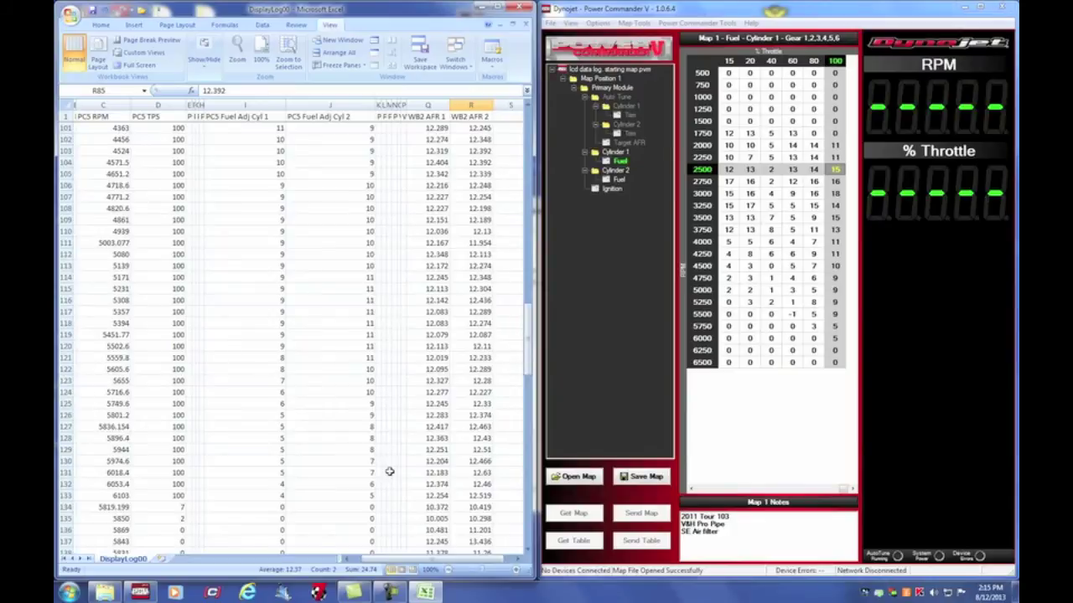
pyautogui.scroll(8, 400, 470)
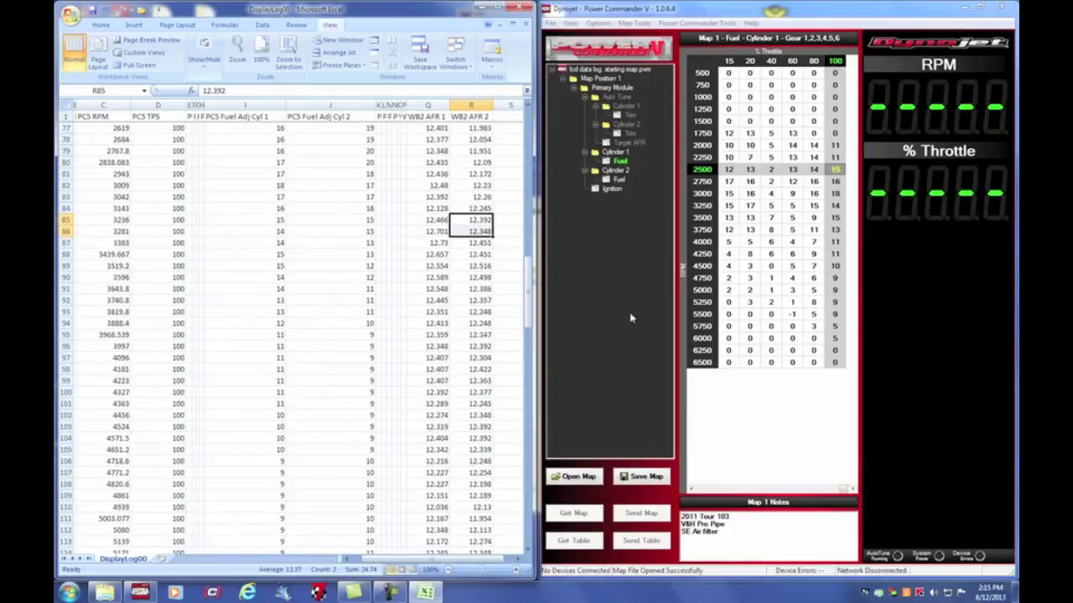
pyautogui.click(832, 172)
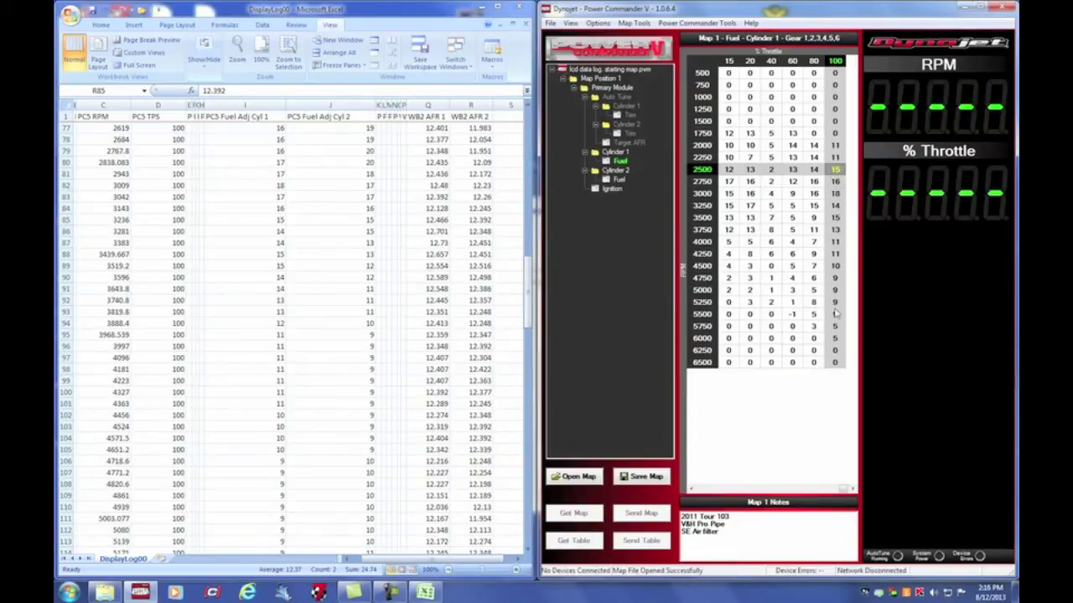
pyautogui.moveTo(837, 342); pyautogui.dragTo(841, 171)
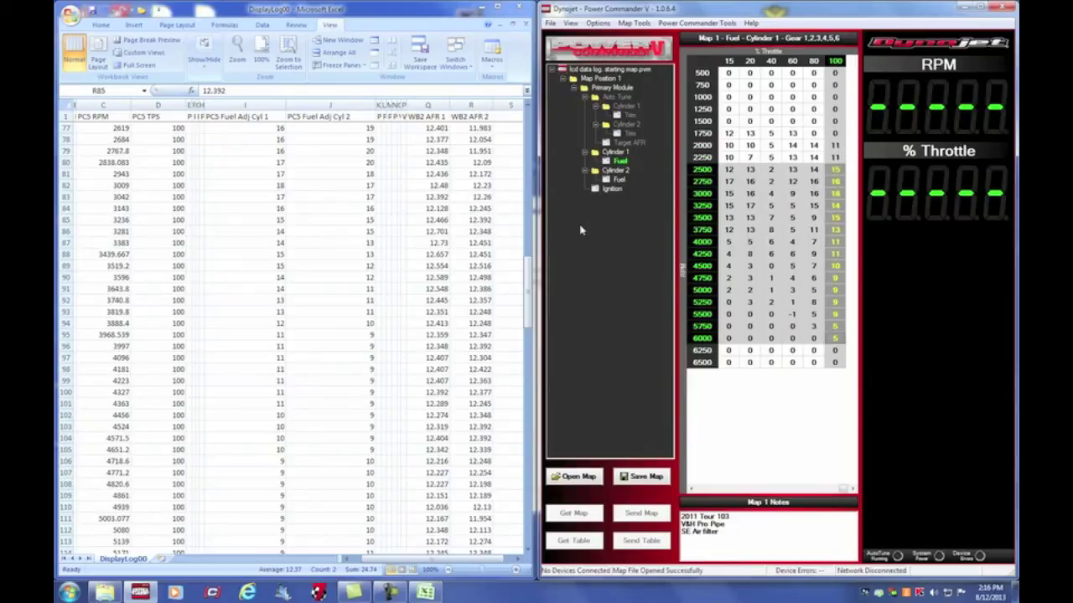
pyautogui.click(812, 62)
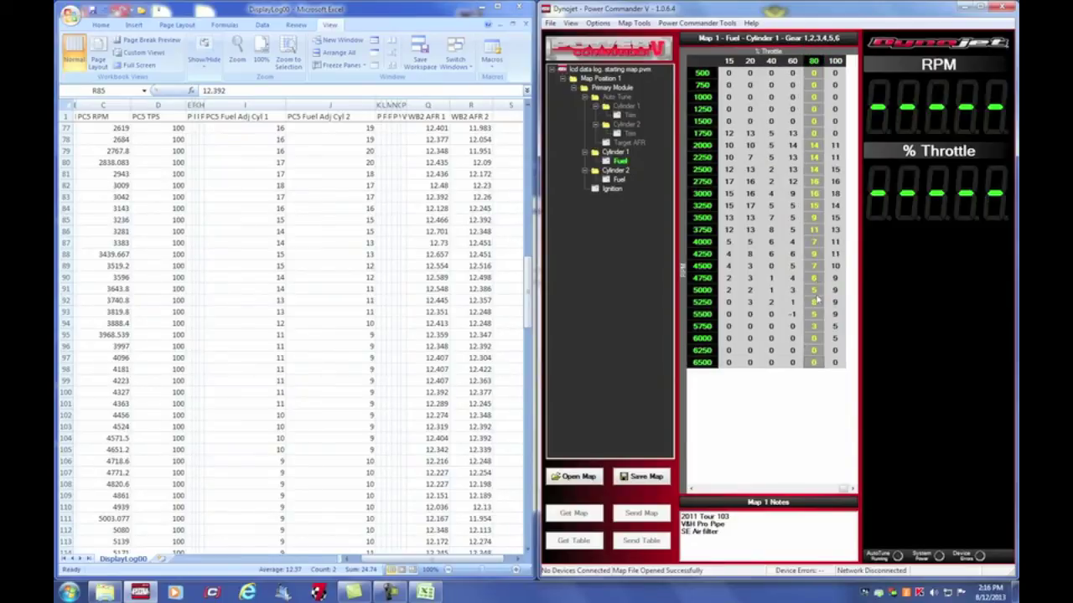
pyautogui.click(791, 62)
pyautogui.click(761, 63)
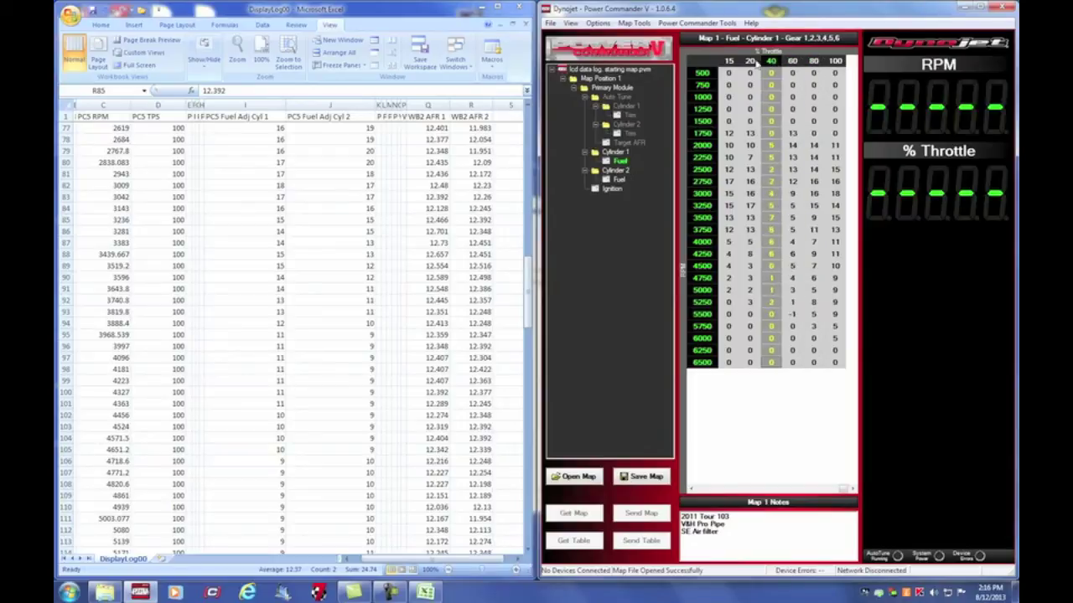
pyautogui.click(836, 62)
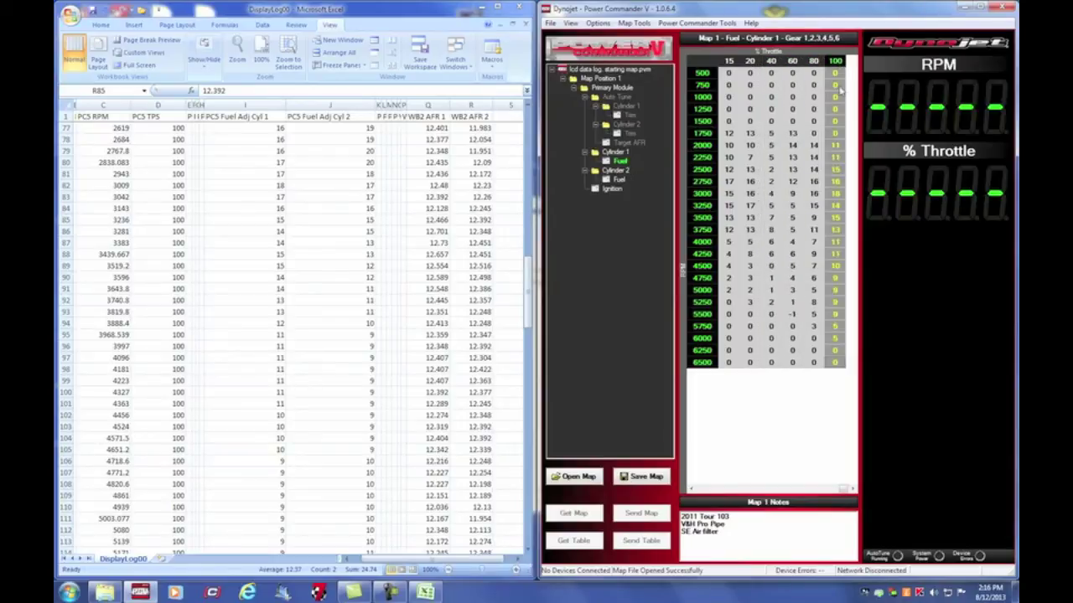
pyautogui.click(836, 170)
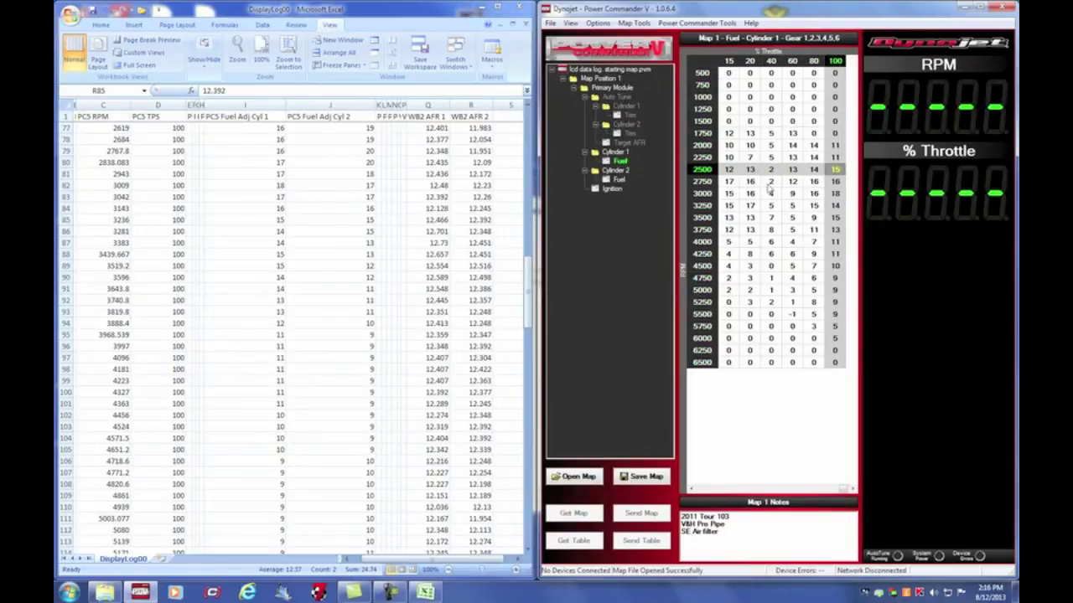
pyautogui.click(390, 567)
pyautogui.click(345, 558)
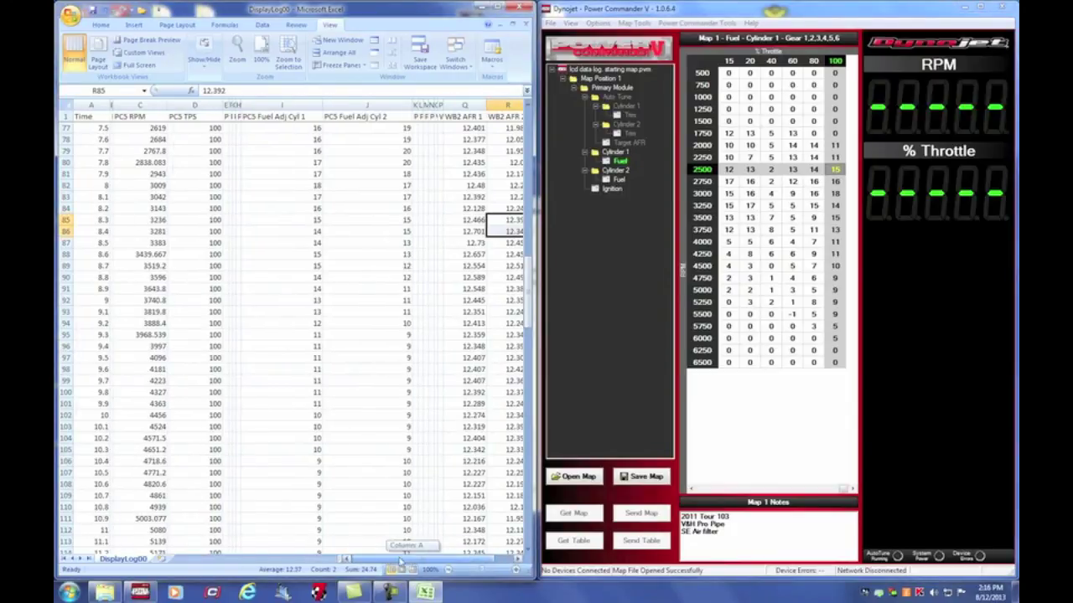